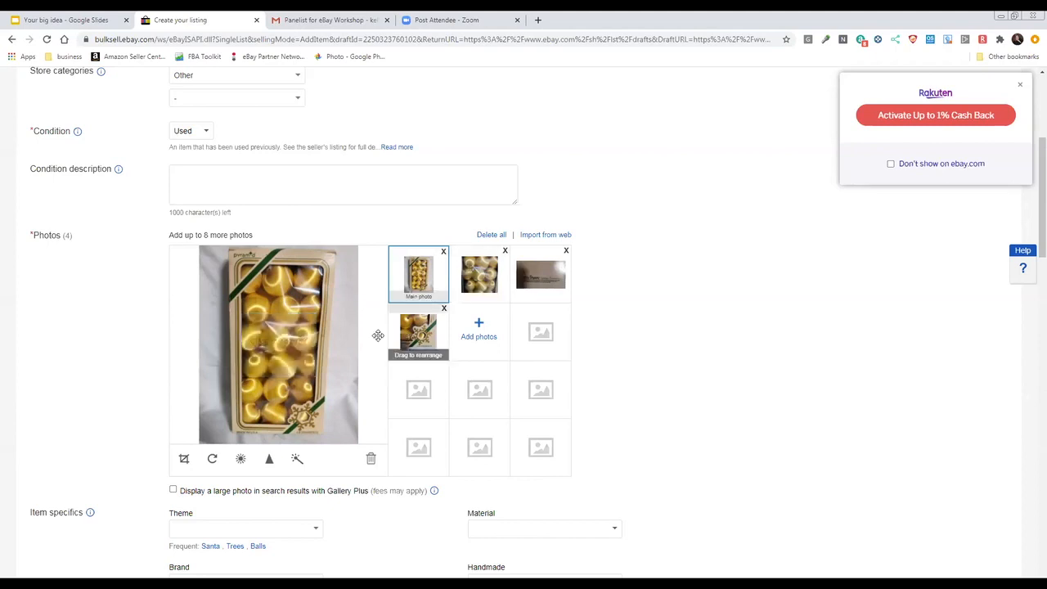
Expand the listing title to "Pyramid Satin Sheen Ornaments 18 Ct Gold Christmas Decorations Holiday Vintage"
scroll(284, 229, "up", 3)
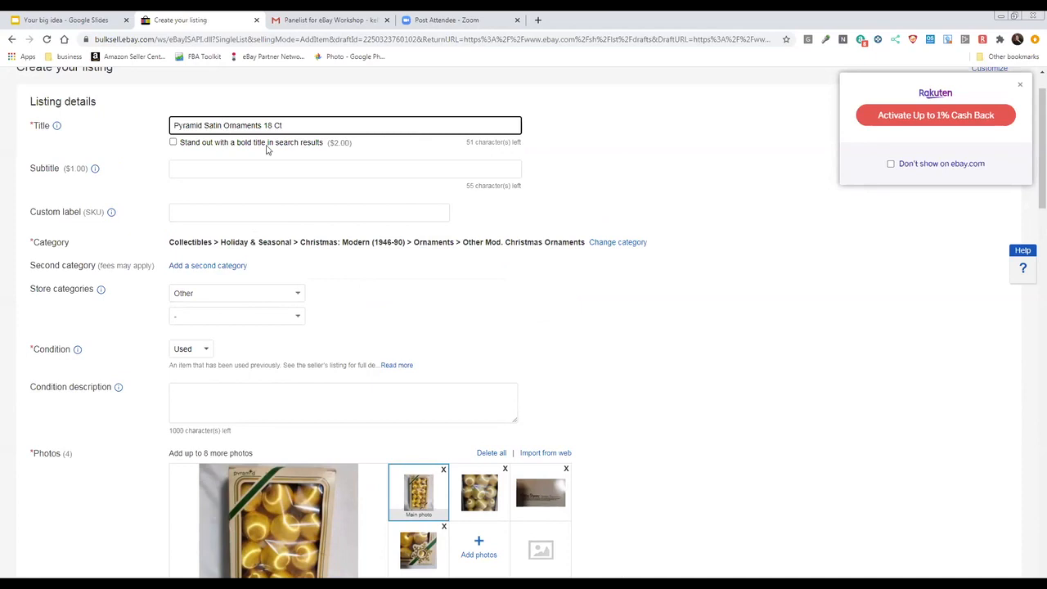
type("Sheen")
type(".")
type("Gold")
type("Christmas ")
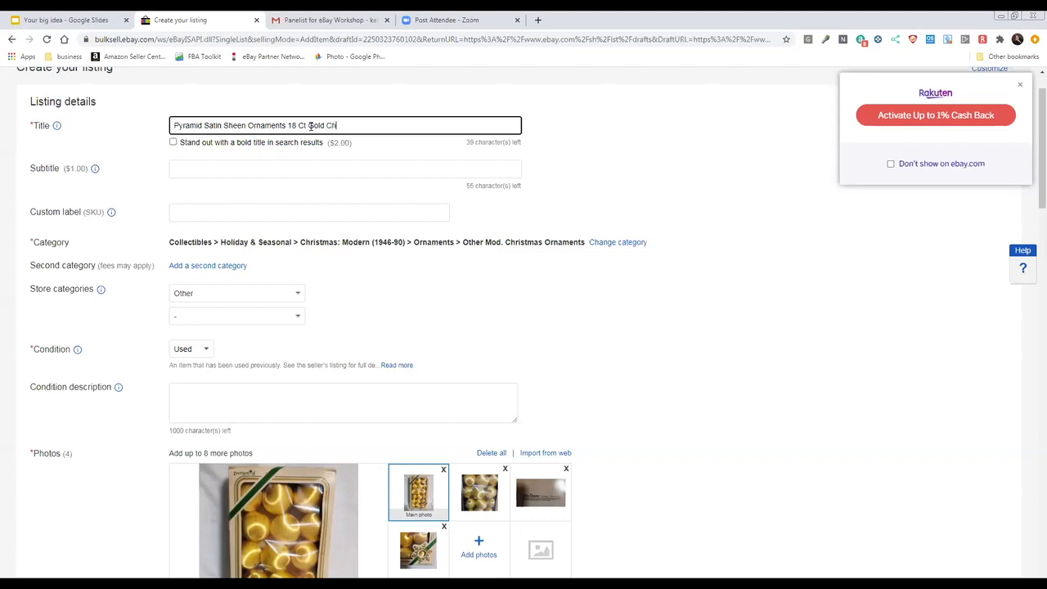
type("Decorations Holiday ")
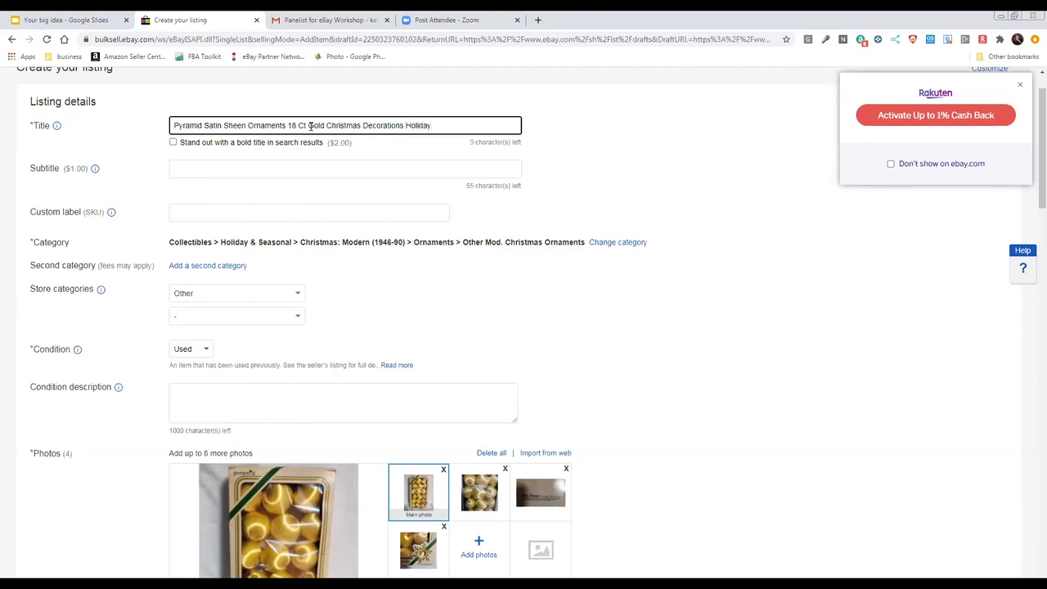
type("Vintage")
Set the first store category of the listing to Holidays > Indoor Decorations
scroll(344, 150, "down", 1)
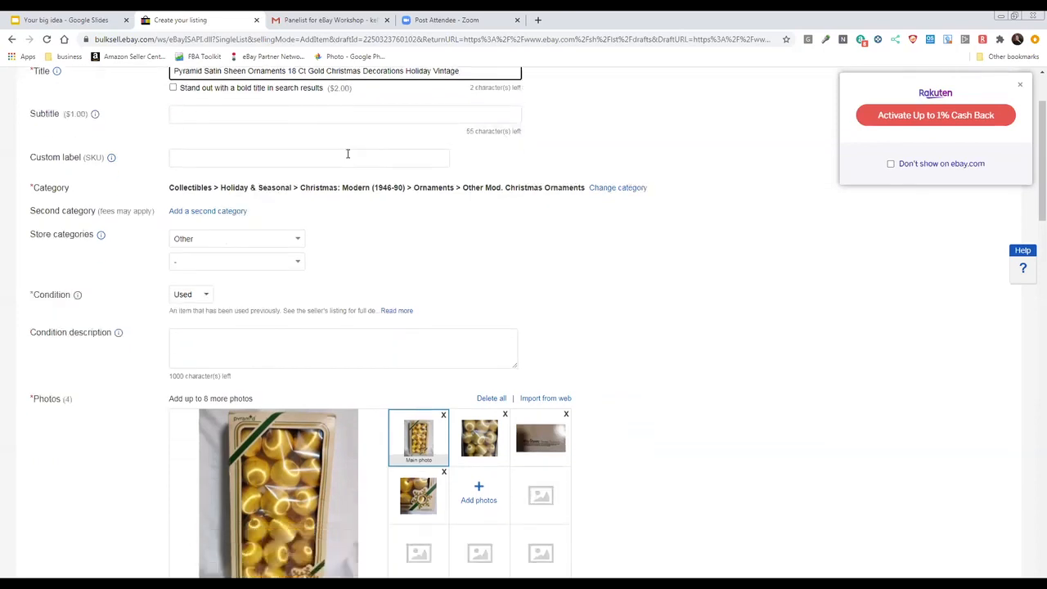
scroll(348, 153, "down", 1)
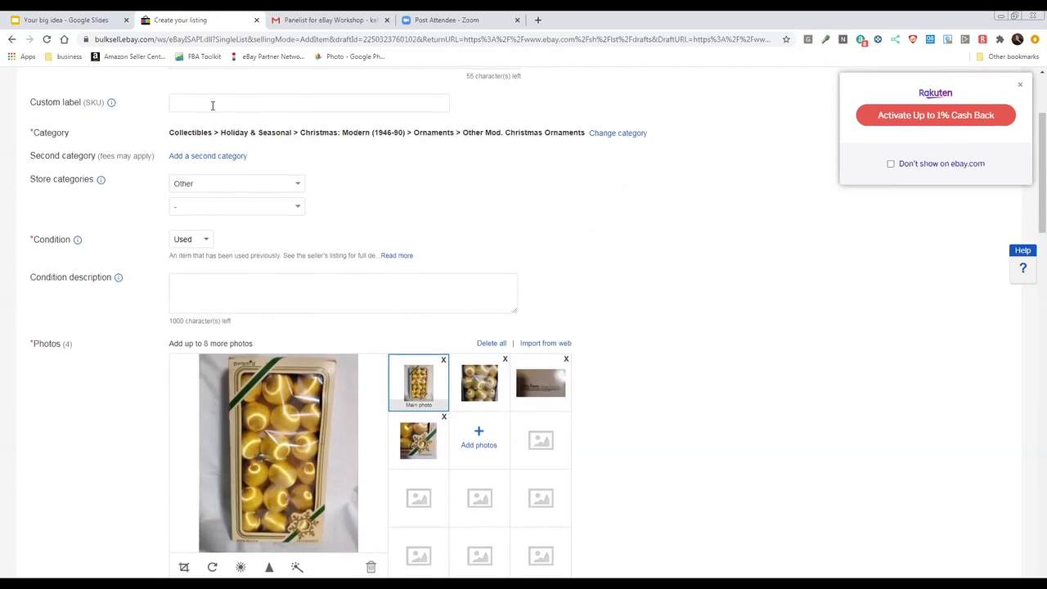
scroll(211, 106, "down", 1)
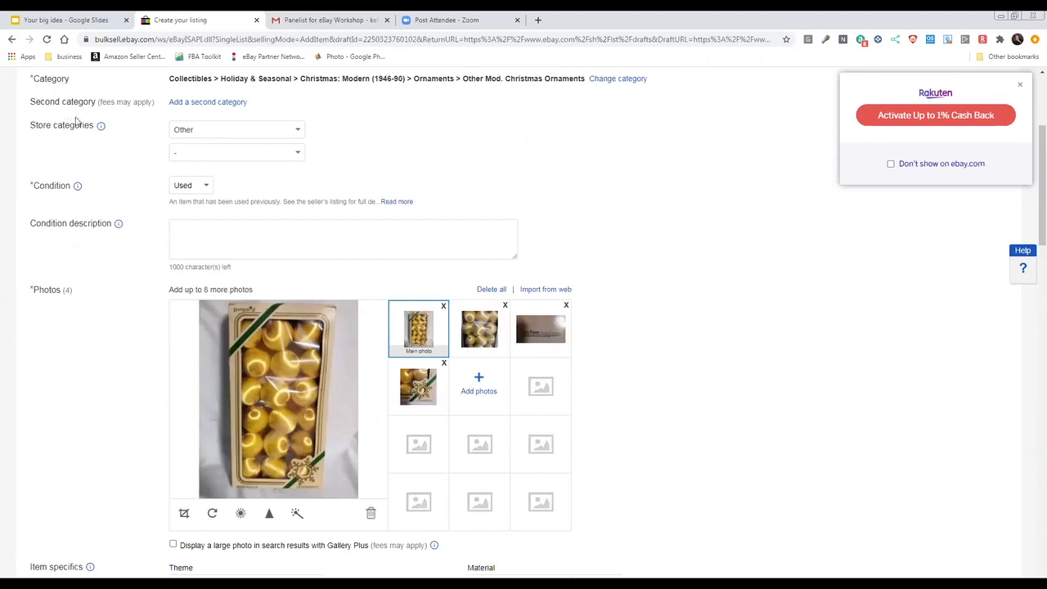
left_click(226, 133)
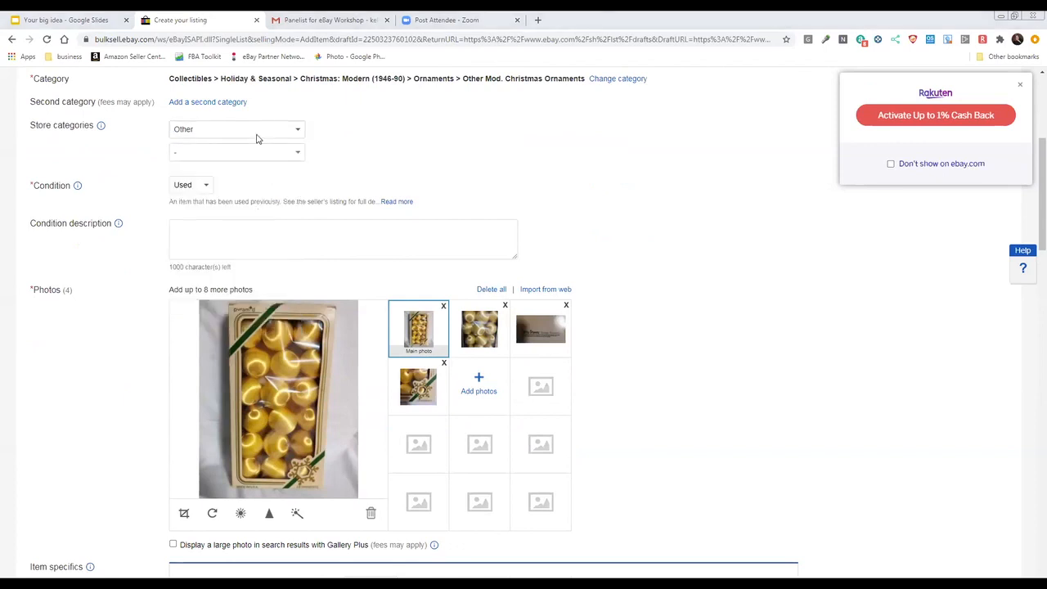
left_click(253, 135)
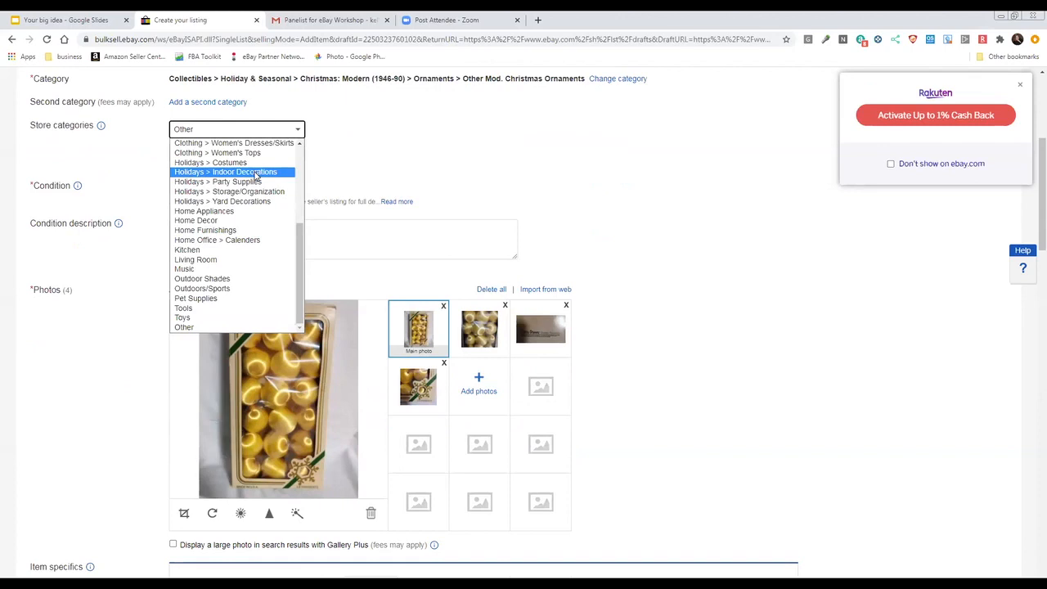
left_click(255, 172)
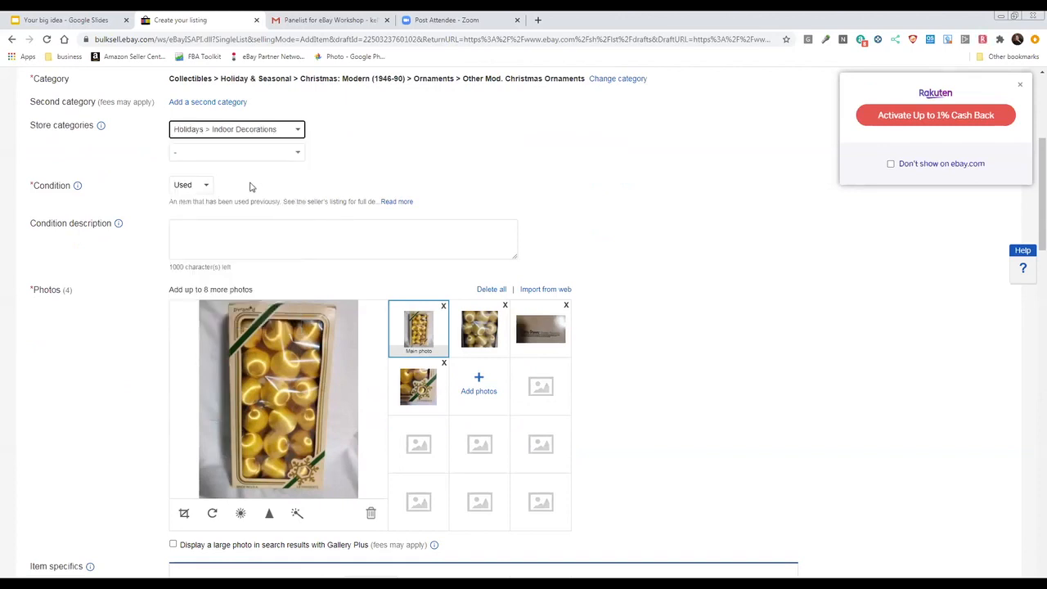
Enter "Vintage ornaments in original box." as the condition description
scroll(160, 162, "down", 1)
left_click(210, 181)
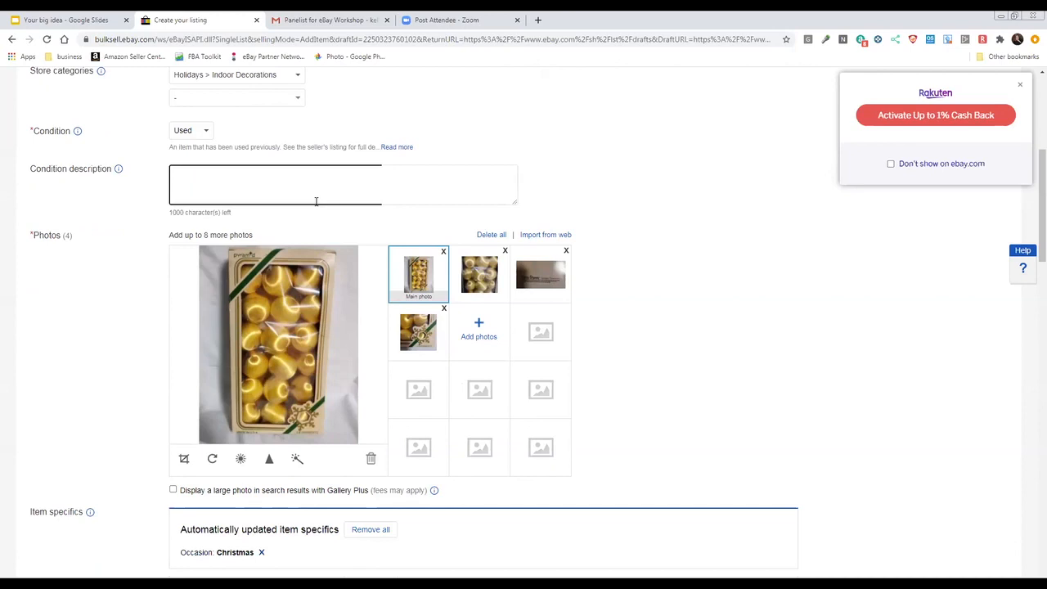
type("V")
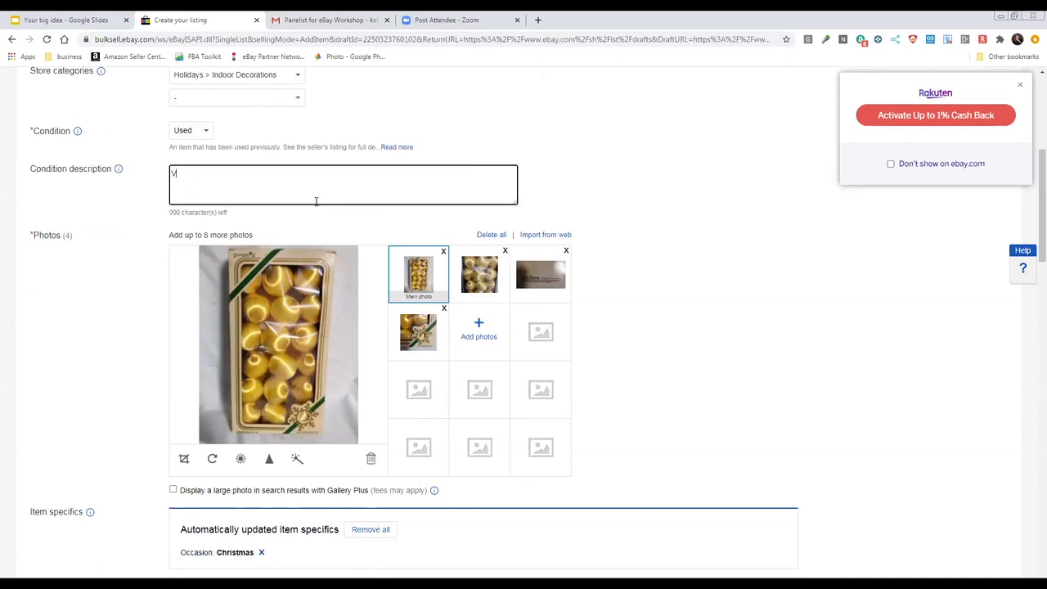
type("intage ornaments in orif")
key("BackSpace")
type("g")
type("inal ")
type("bi")
type("ox")
type(".")
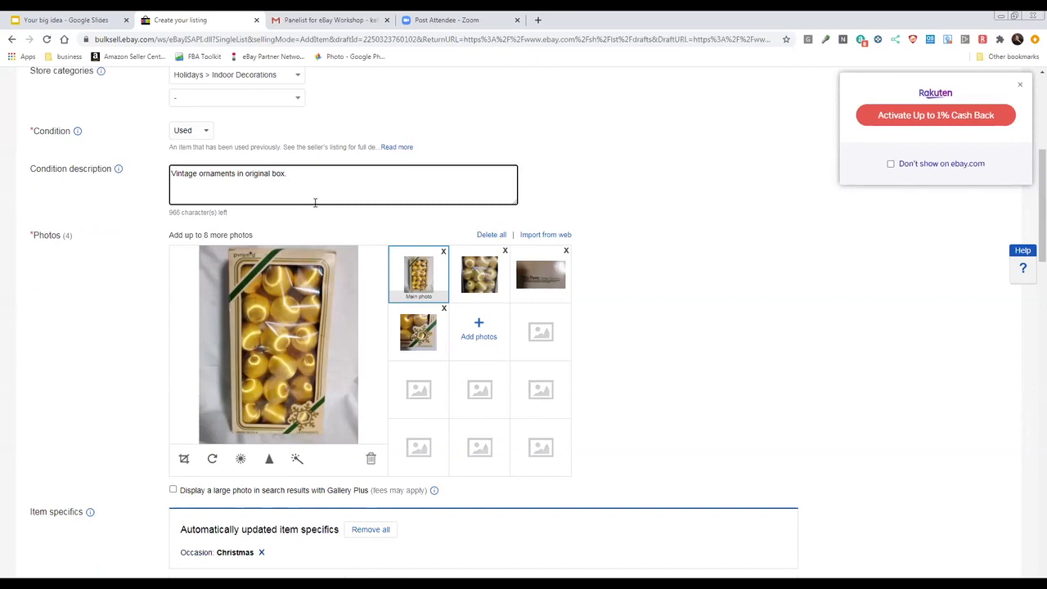
Set the item specifics' theme to Balls and the brand to Pyramid
scroll(314, 203, "down", 1)
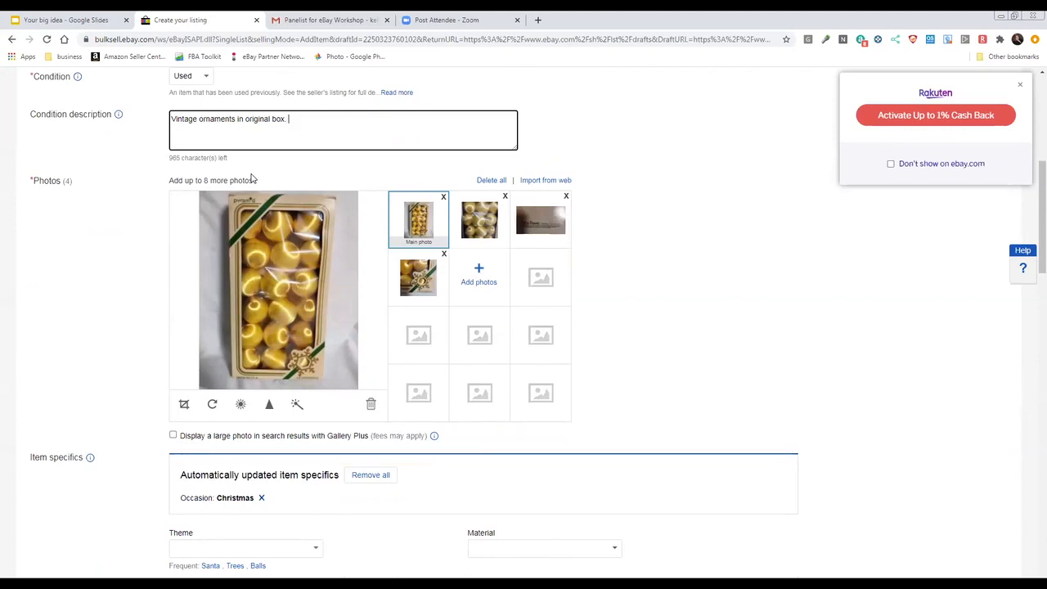
scroll(245, 178, "down", 1)
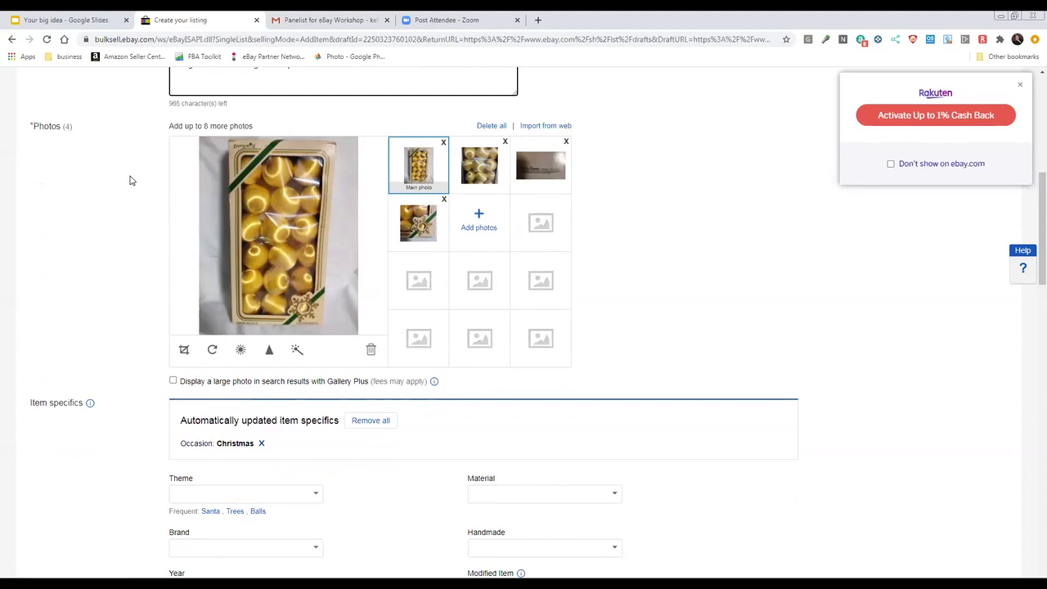
scroll(130, 180, "down", 1)
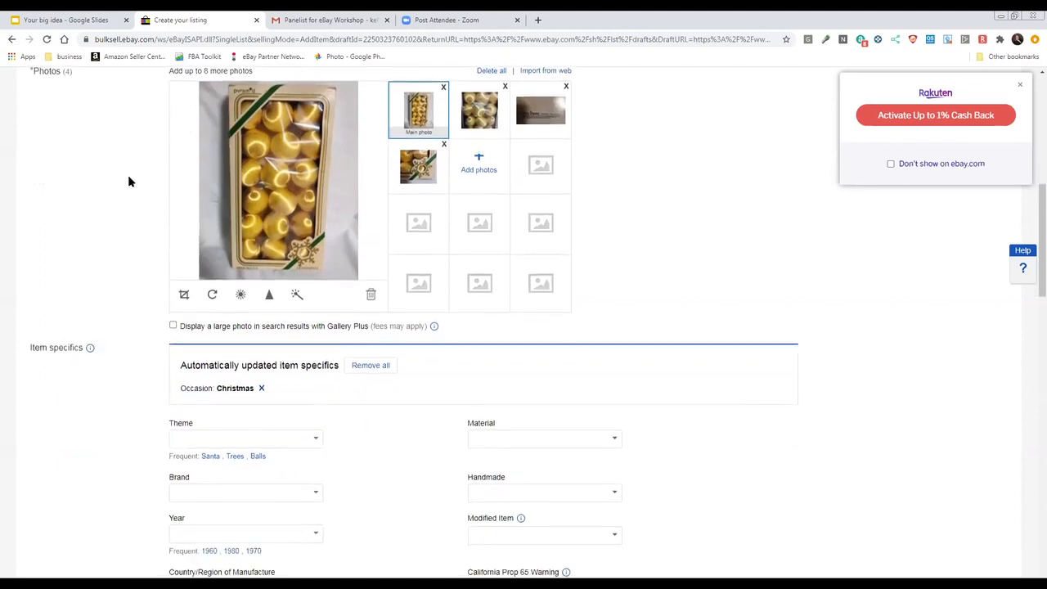
scroll(128, 181, "down", 2)
scroll(129, 181, "down", 1)
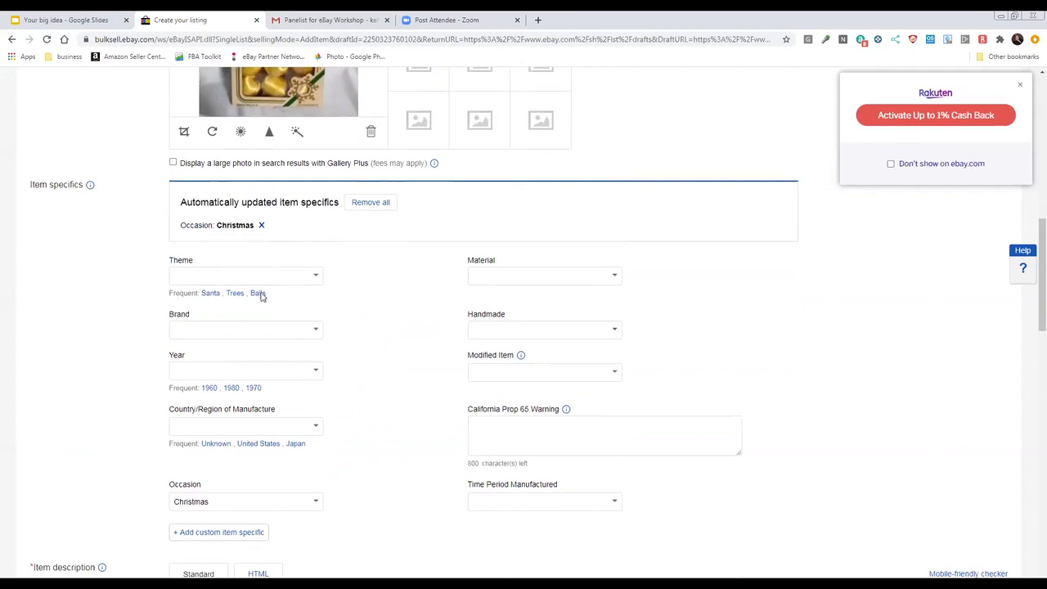
left_click(258, 293)
left_click(301, 319)
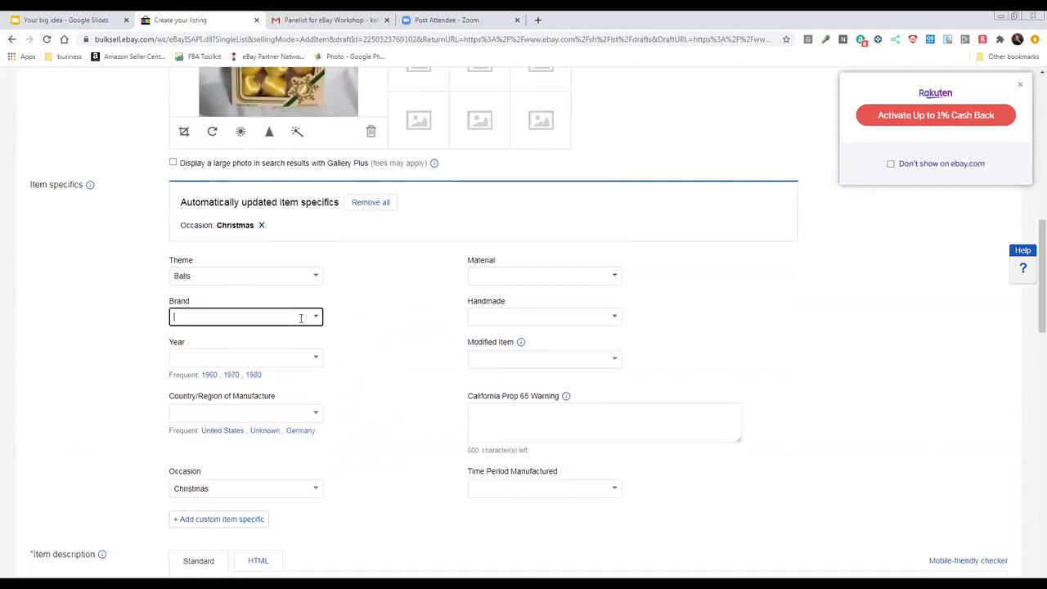
type("F")
type("yr")
type("i")
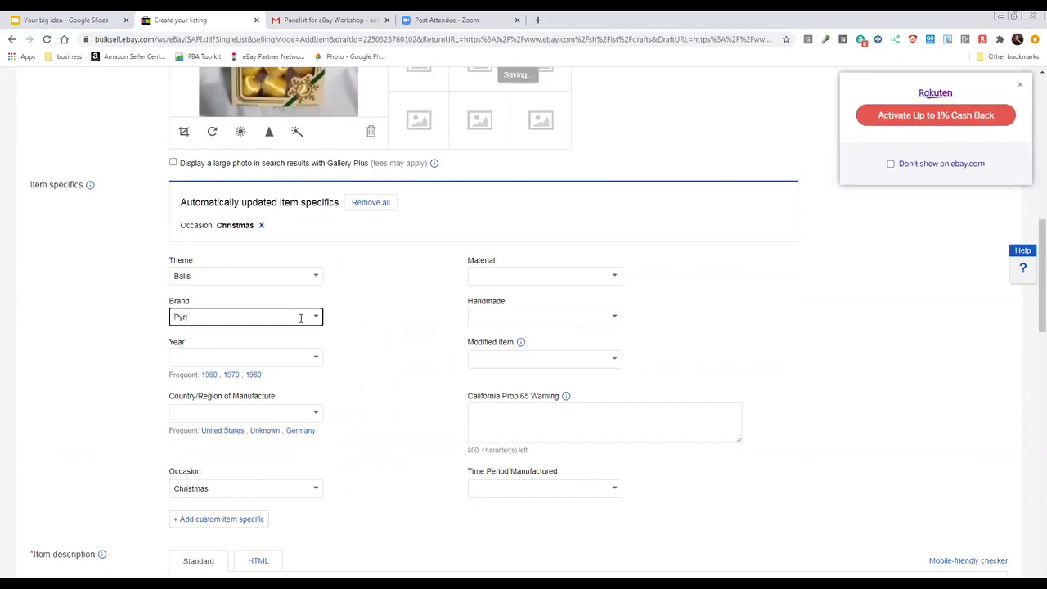
type("mid")
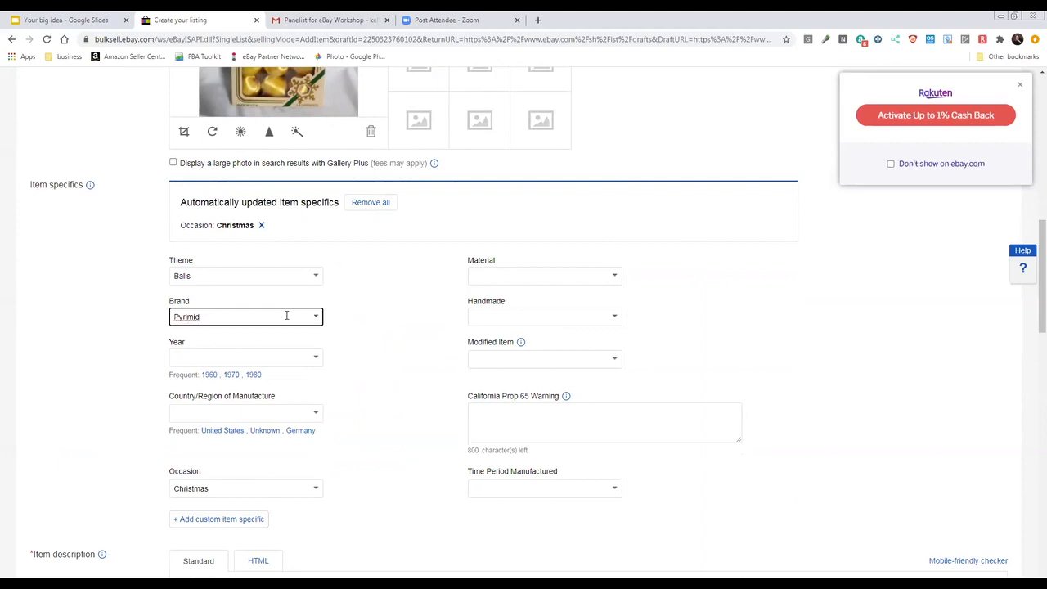
scroll(283, 311, "up", 6)
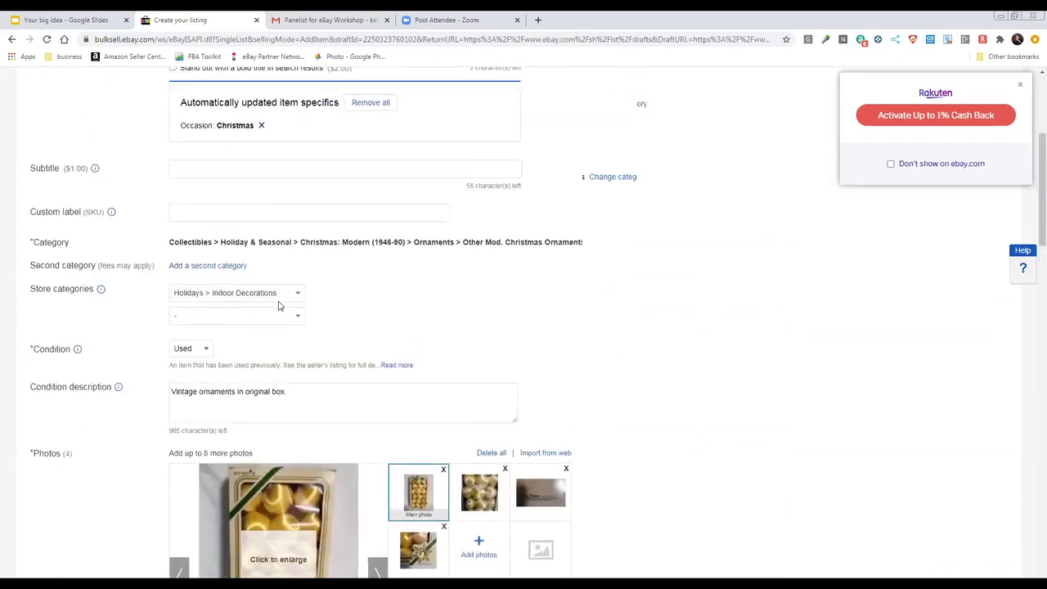
scroll(278, 306, "up", 3)
scroll(279, 301, "down", 12)
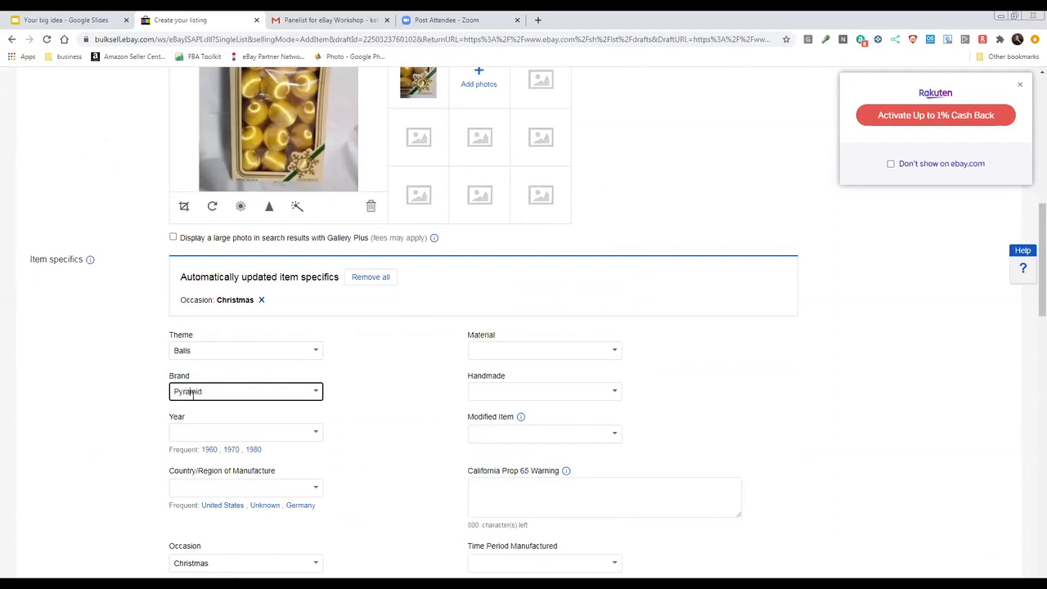
left_click(393, 372)
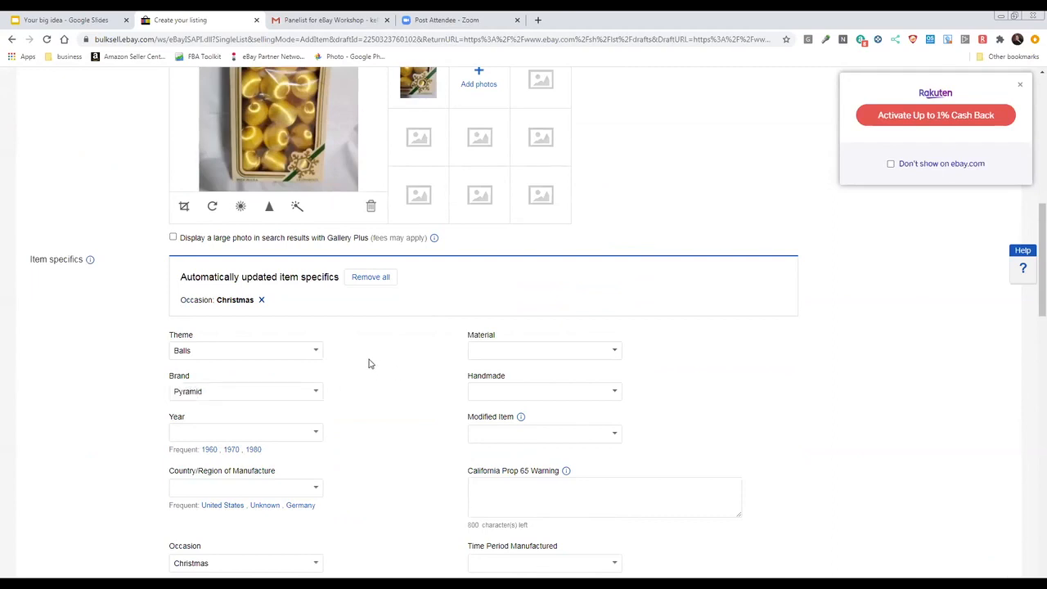
Set the item's year to 1980 and its country/region of manufacture to United States
scroll(369, 364, "down", 1)
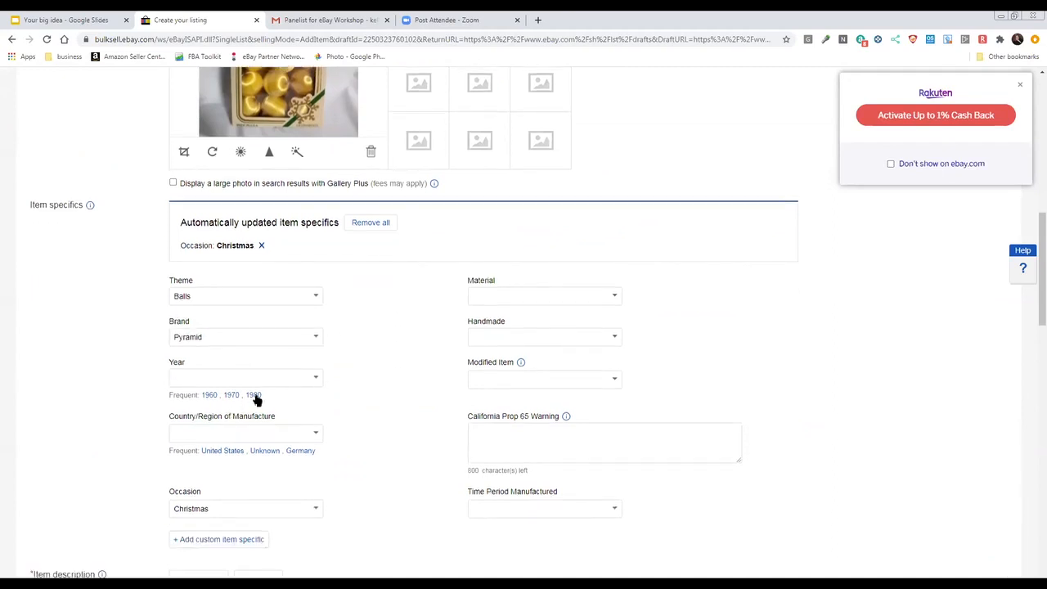
left_click(271, 423)
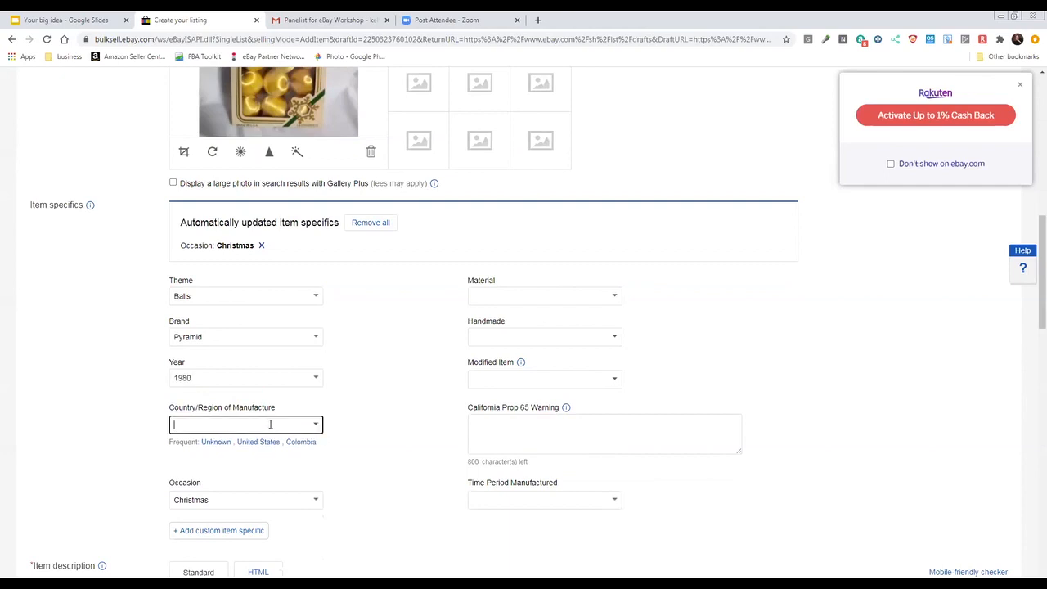
left_click(263, 441)
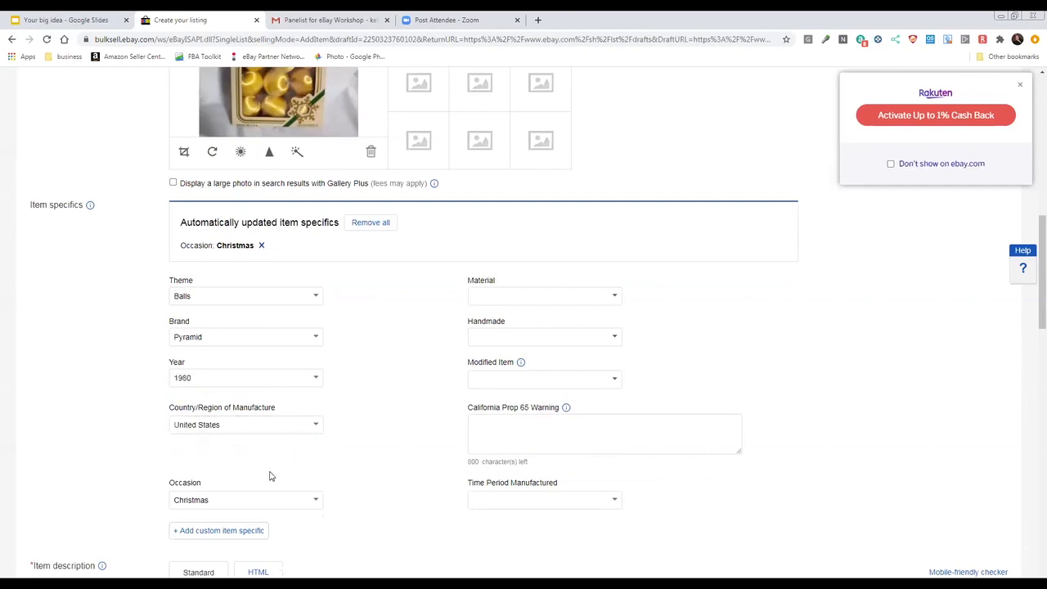
Set the item's material to Plastic and Handmade to No
left_click(549, 298)
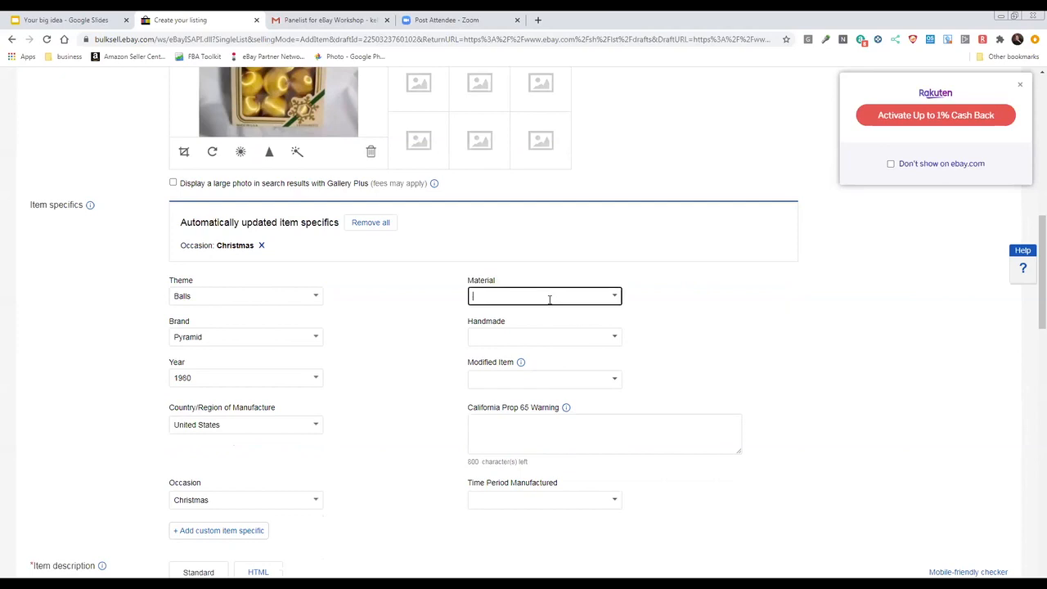
type("Plastic")
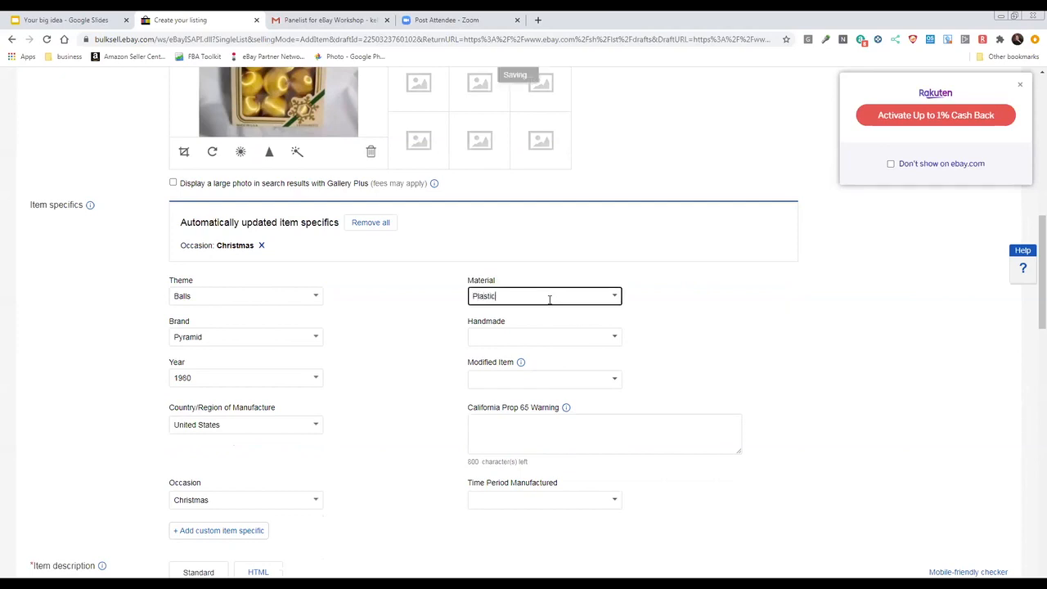
left_click(564, 327)
left_click(565, 330)
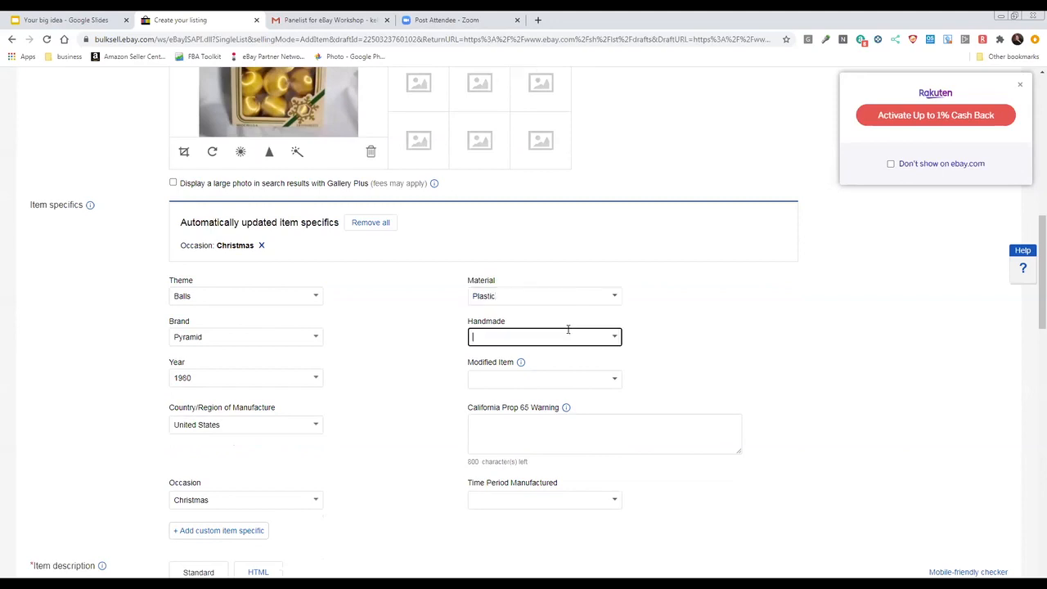
left_click(616, 340)
left_click(563, 375)
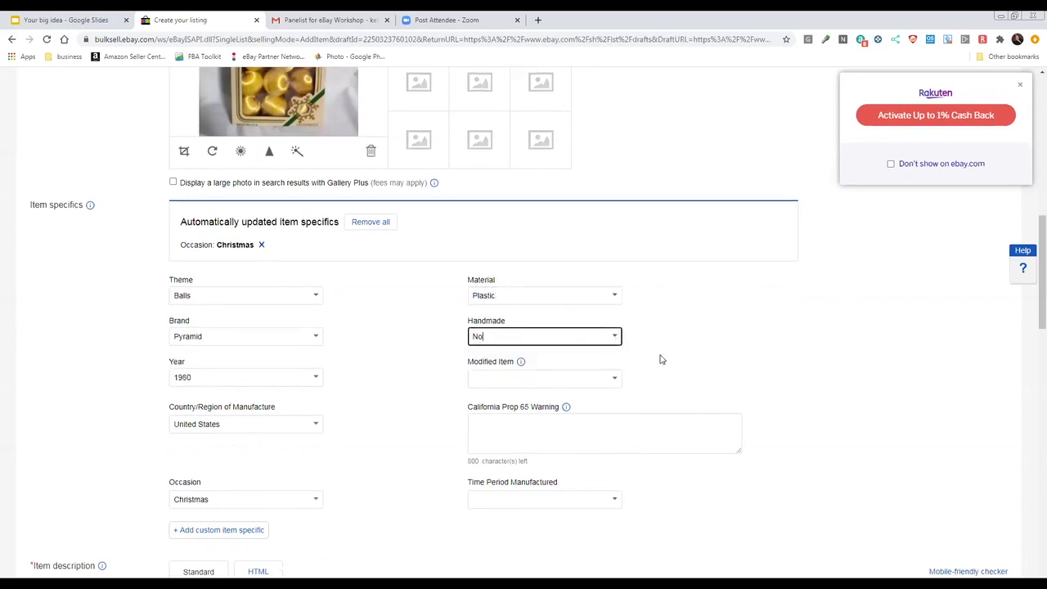
Set the item's time period manufactured to Modern (1946-90)
scroll(660, 360, "down", 2)
left_click(599, 342)
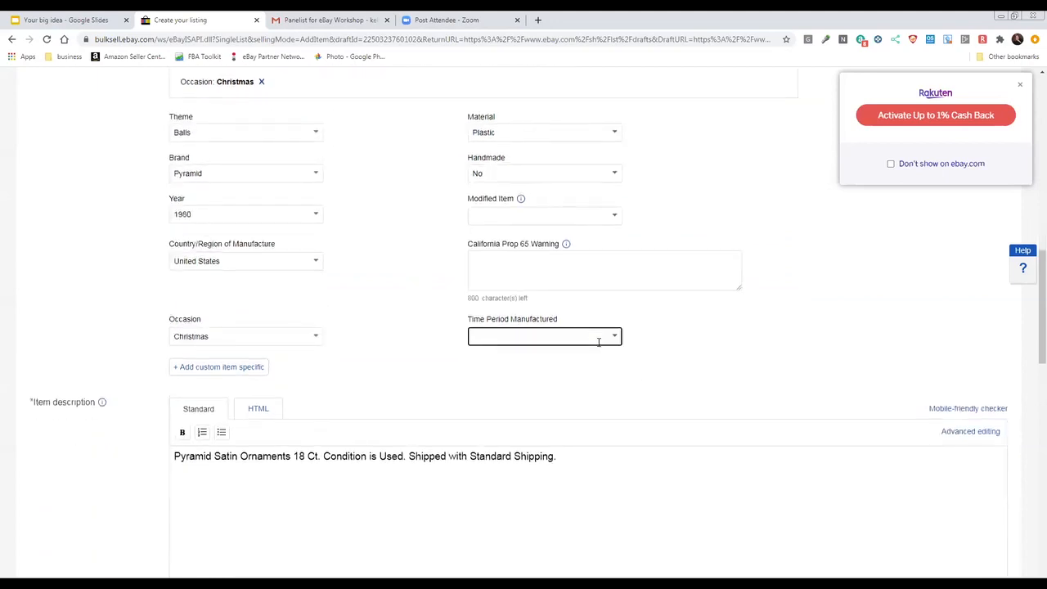
type("1")
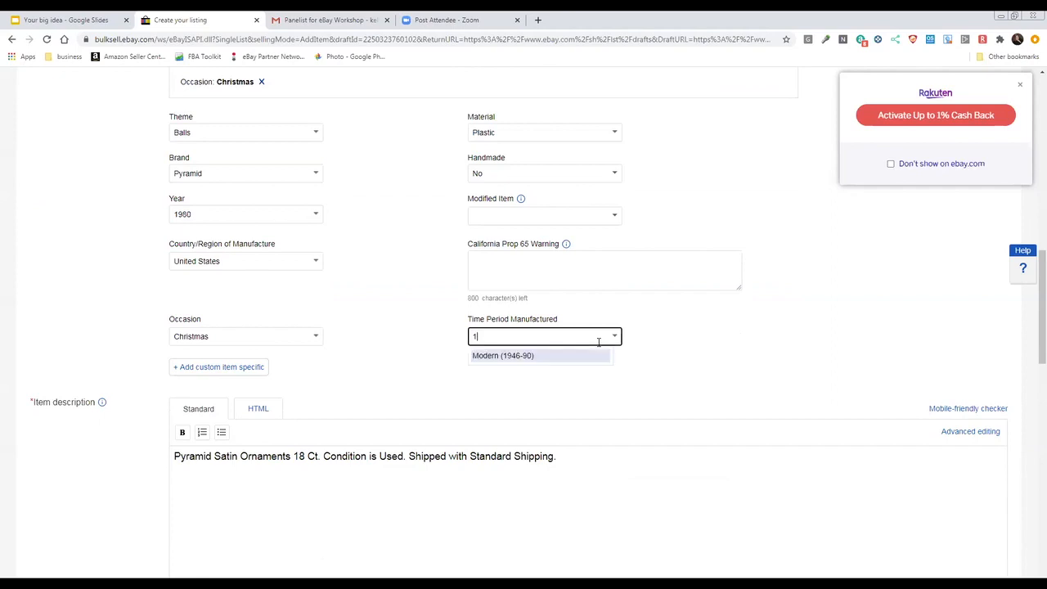
left_click(585, 355)
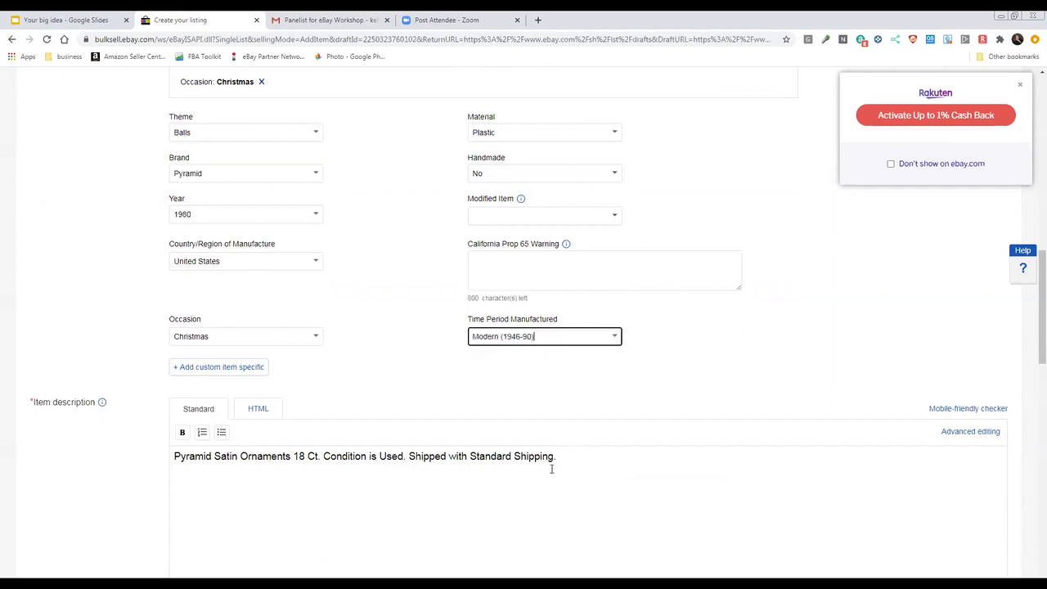
Split the item description so the condition sentence and the shipping sentence each start on their own line
left_click(324, 455)
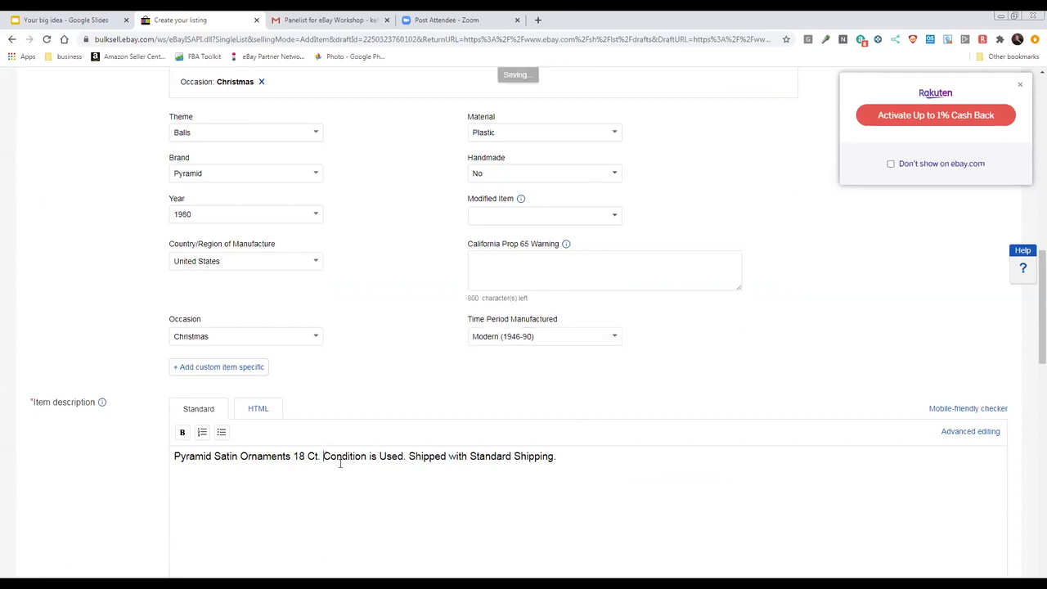
key("Return")
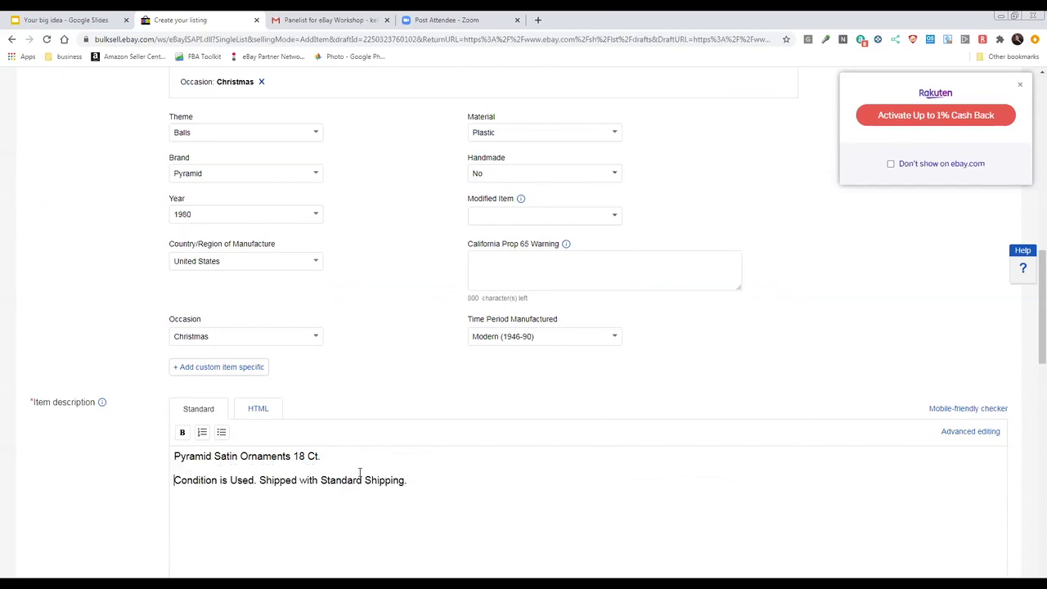
left_click(259, 481)
key("Return")
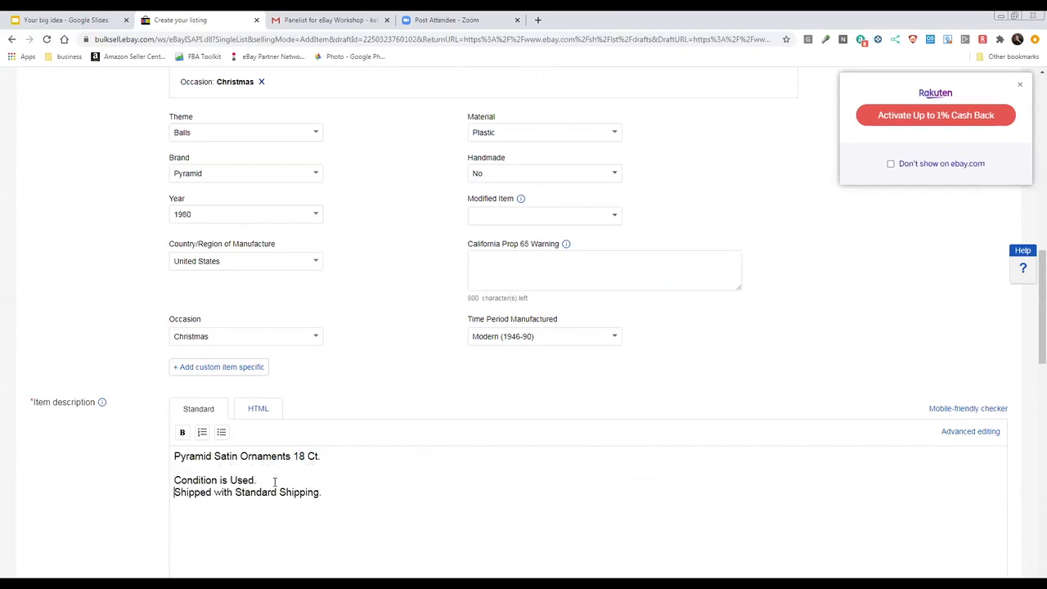
Add a new line under the description's title reading "This vintage set of Satin Sheen Christmas ornaments in the original box"
scroll(315, 428, "down", 1)
scroll(315, 428, "down", 1)
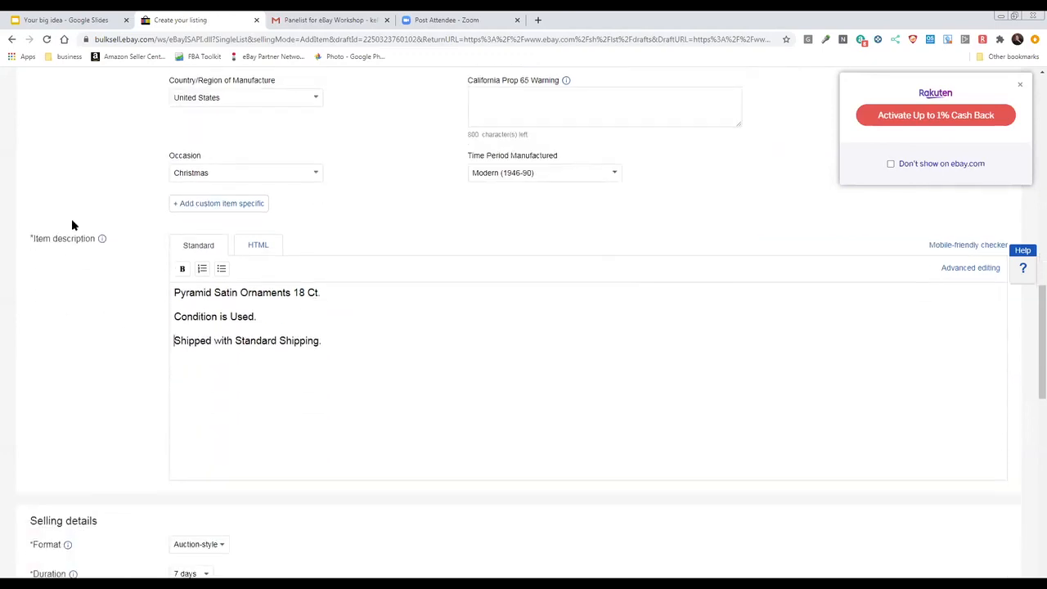
scroll(72, 225, "up", 3)
scroll(73, 225, "up", 1)
scroll(123, 245, "down", 3)
key("Return")
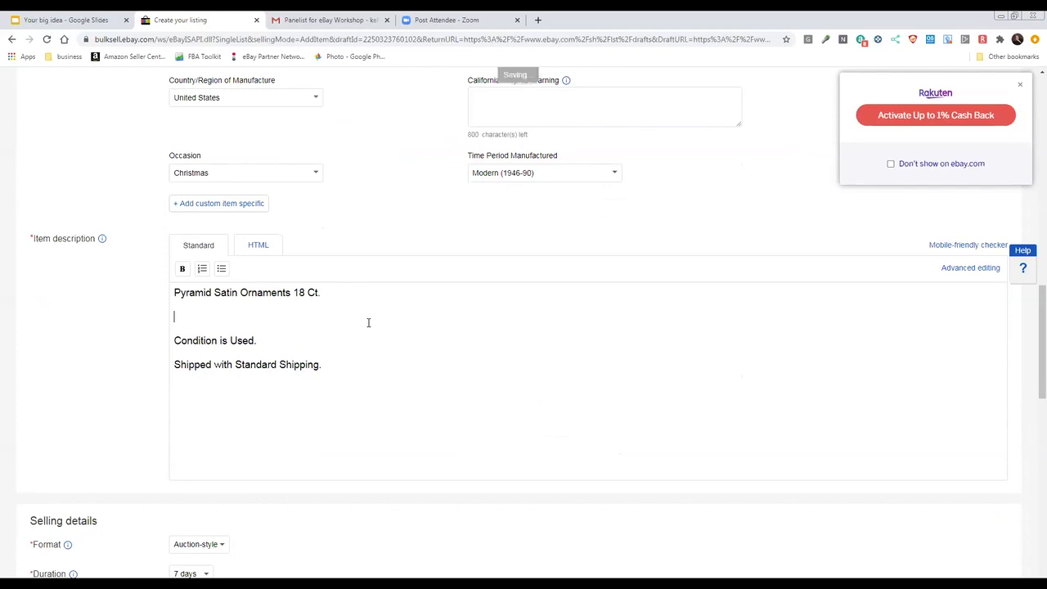
type("This vintage set of ")
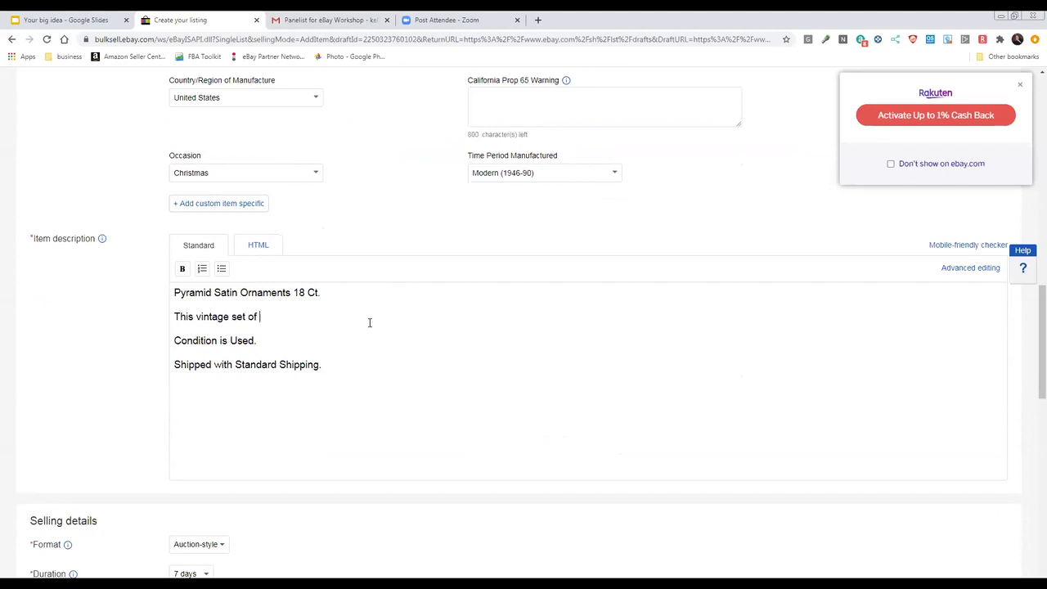
type("Satin Sheen Christmas ornament s")
key("BackSpace")
key("BackSpace")
type("s ")
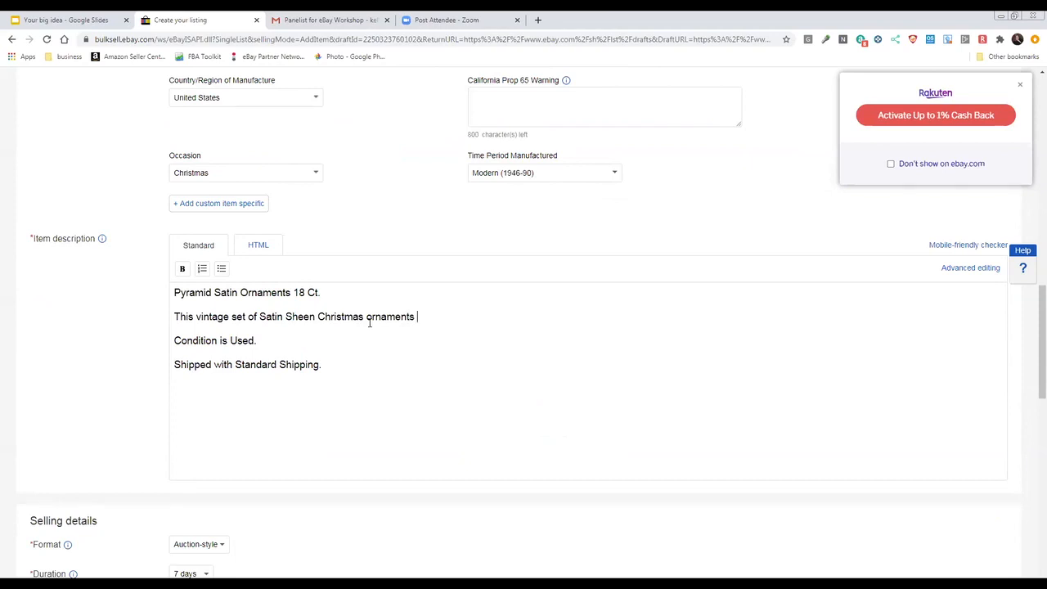
type("in the original")
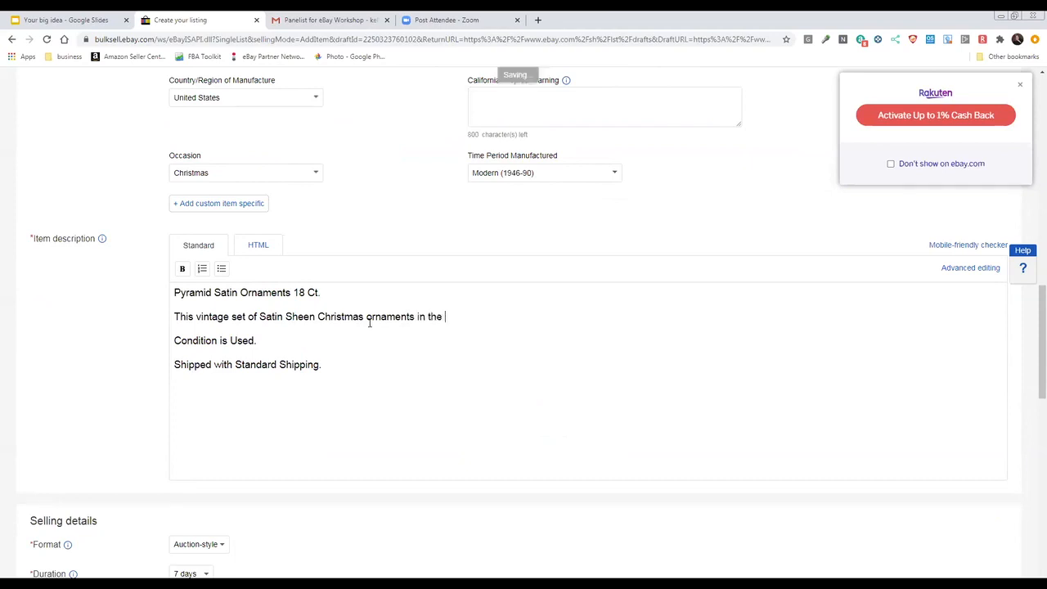
type(" box")
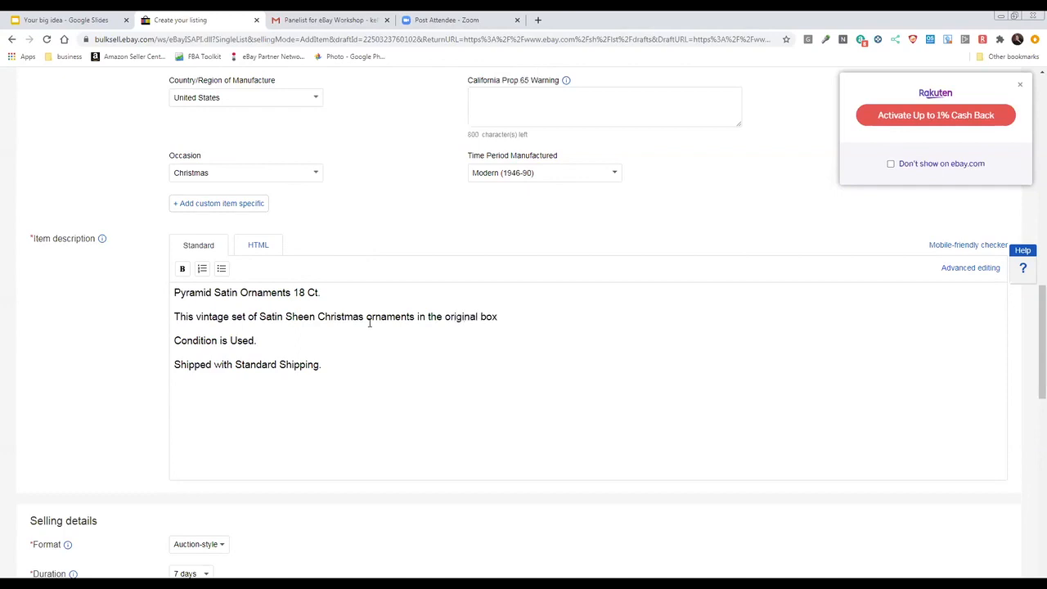
type(". Box has some signs of w")
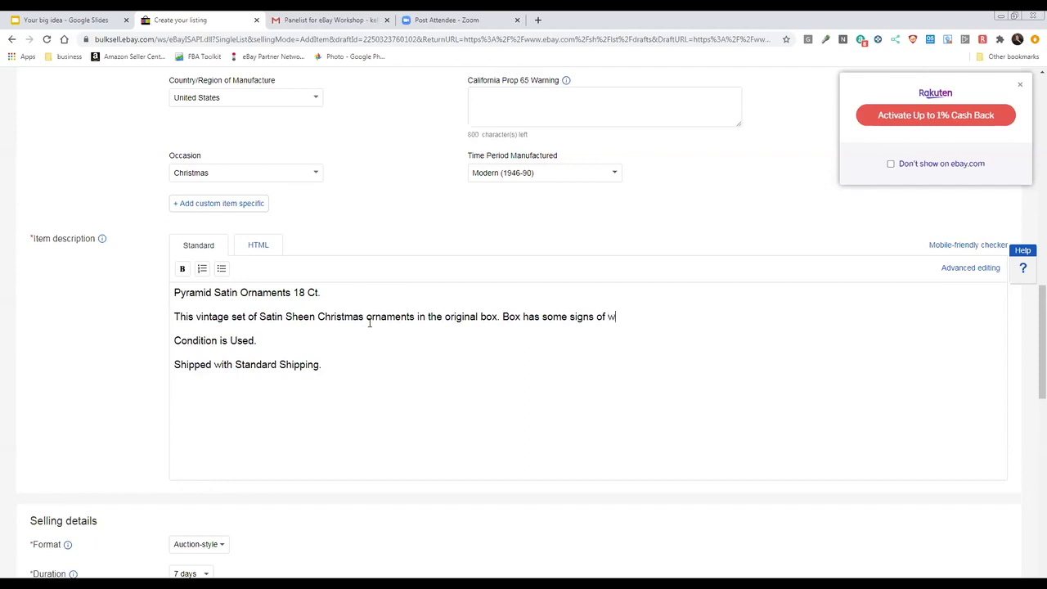
type("ear from storage.")
Change the listing's selling format to Fixed price
scroll(369, 324, "up", 2)
scroll(368, 328, "up", 6)
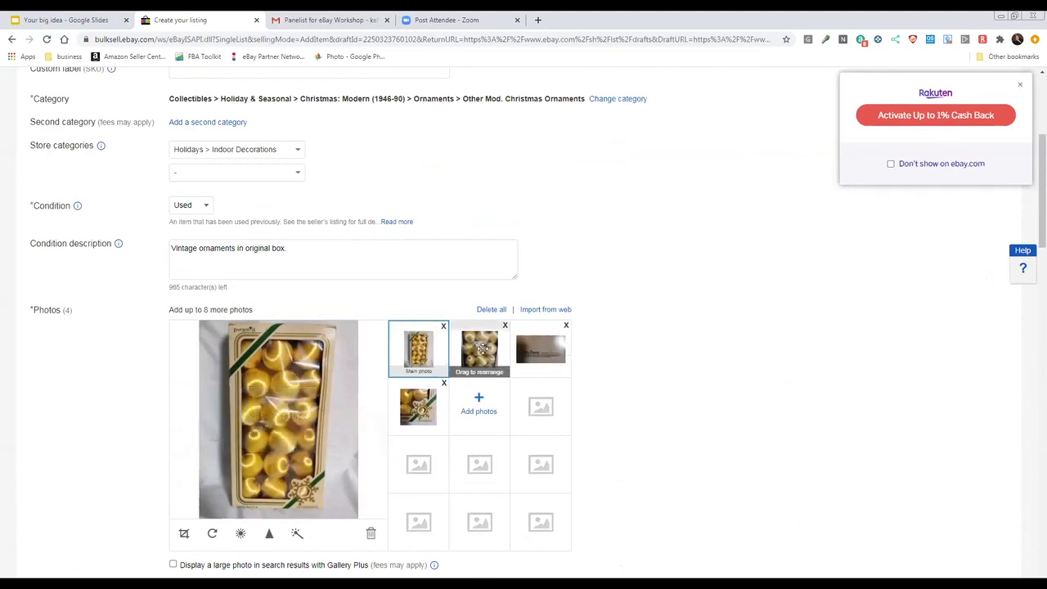
scroll(255, 404, "down", 1)
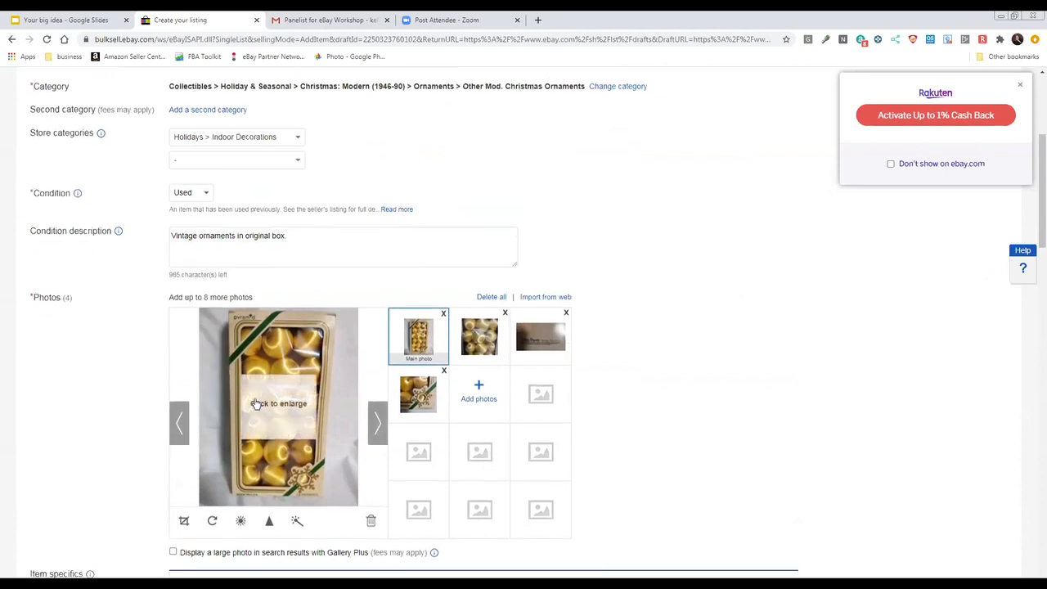
scroll(255, 404, "down", 5)
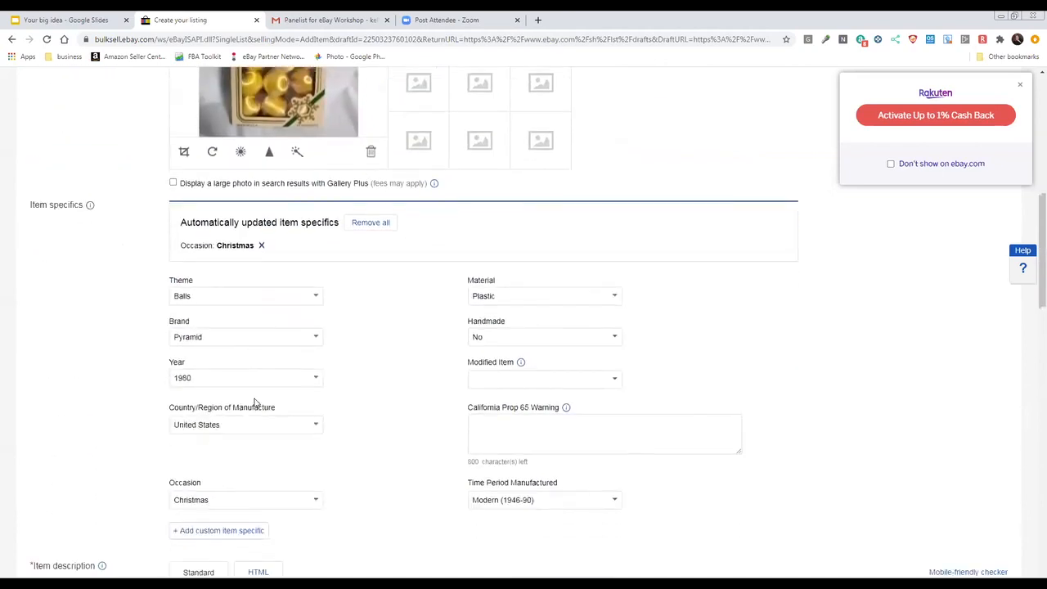
scroll(255, 404, "down", 6)
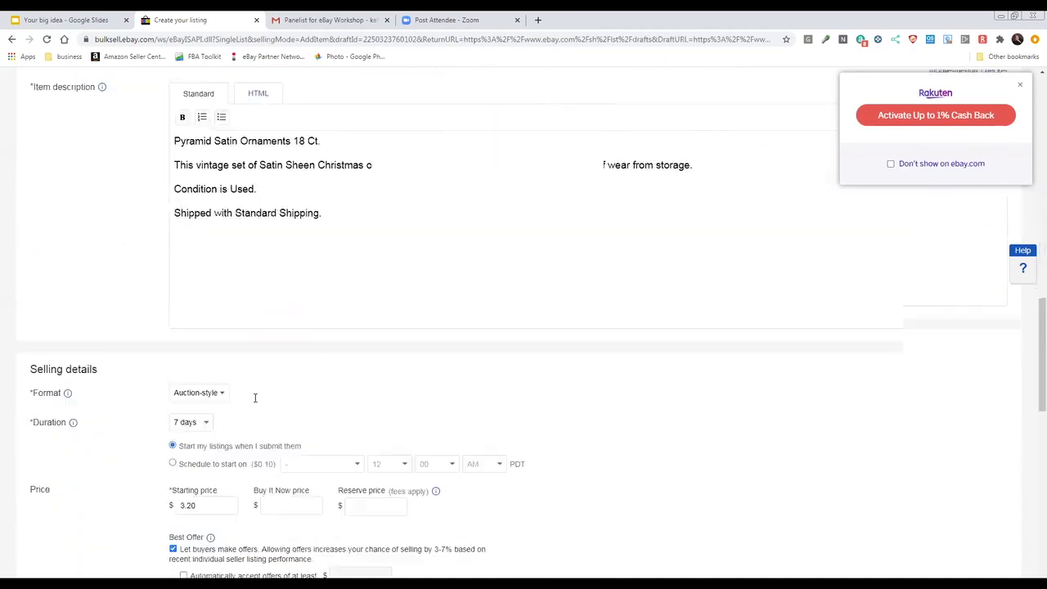
scroll(256, 397, "down", 1)
left_click(226, 331)
left_click(221, 350)
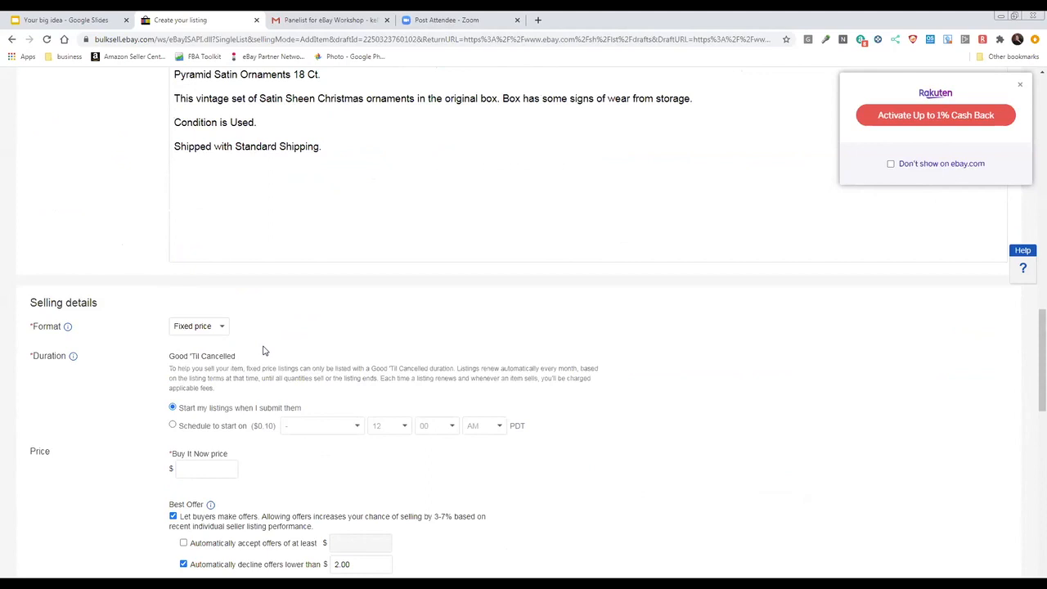
Set the Buy It Now price to $14.99 and the automatic decline threshold for offers to $10.00
scroll(263, 351, "down", 1)
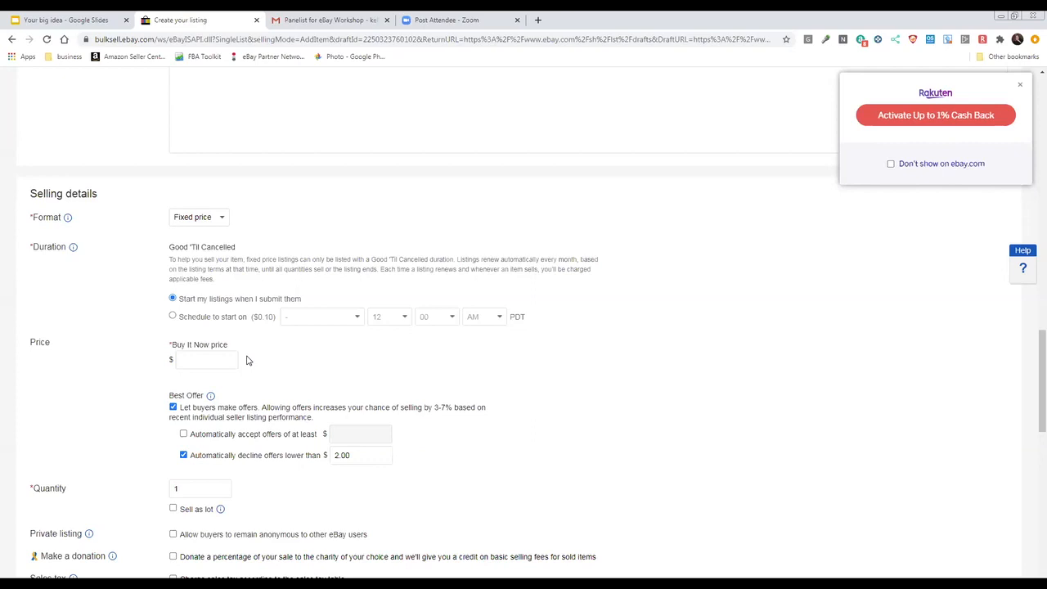
left_click(216, 356)
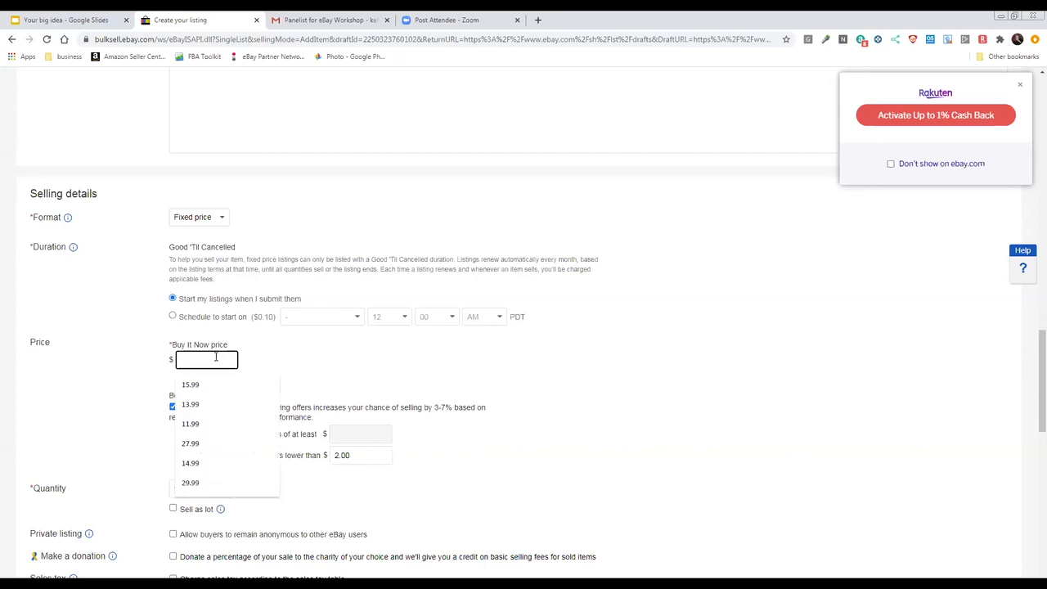
left_click(229, 463)
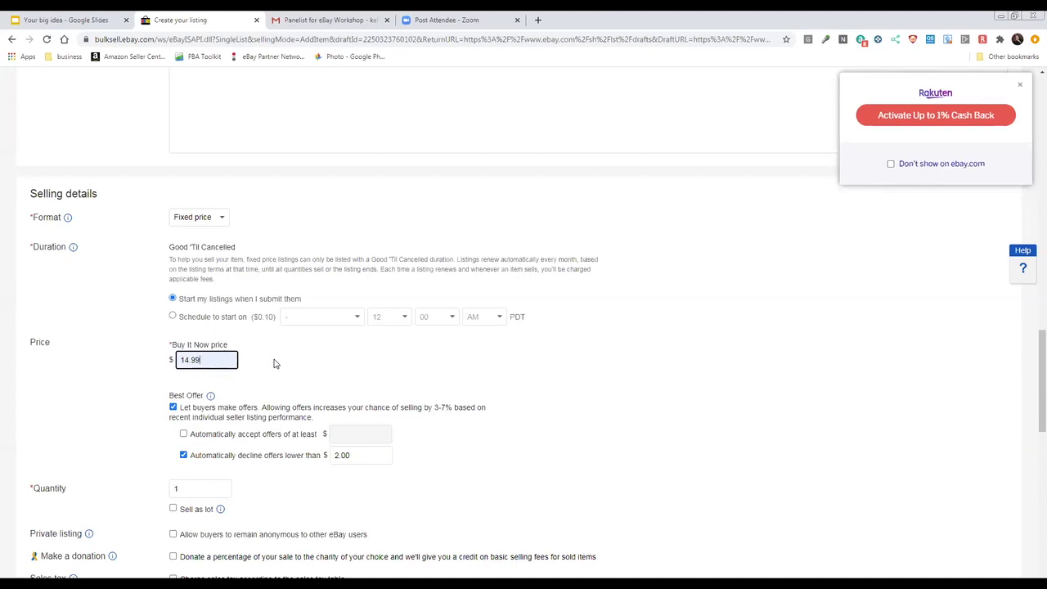
left_click_drag(353, 457, 333, 460)
type("10.00")
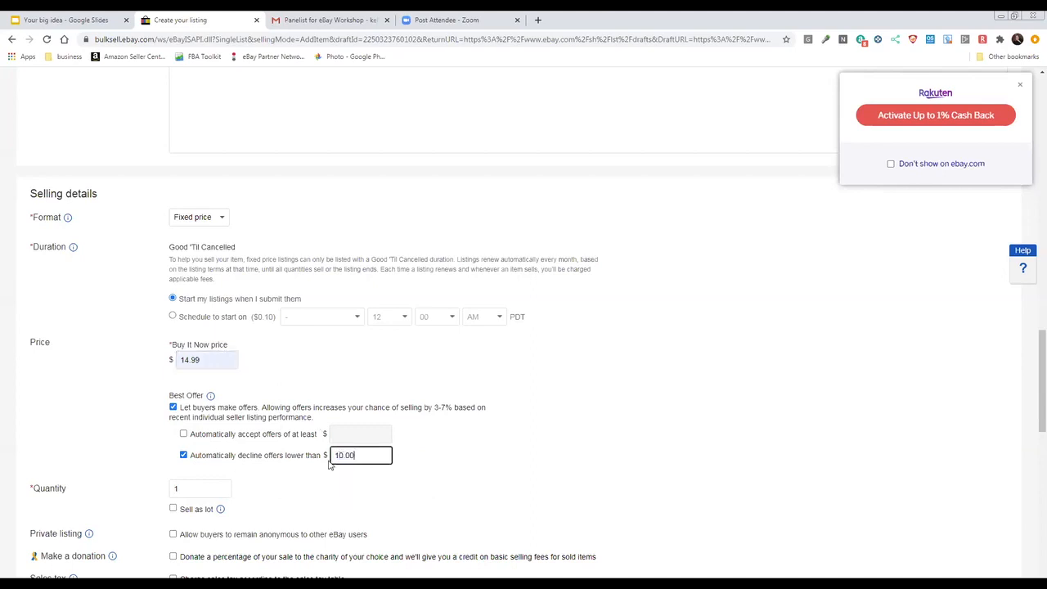
left_click(461, 452)
Change the shipping policy to the Calculated:USPS Priority/Calculated:USPS Firs#15 option
scroll(204, 360, "down", 3)
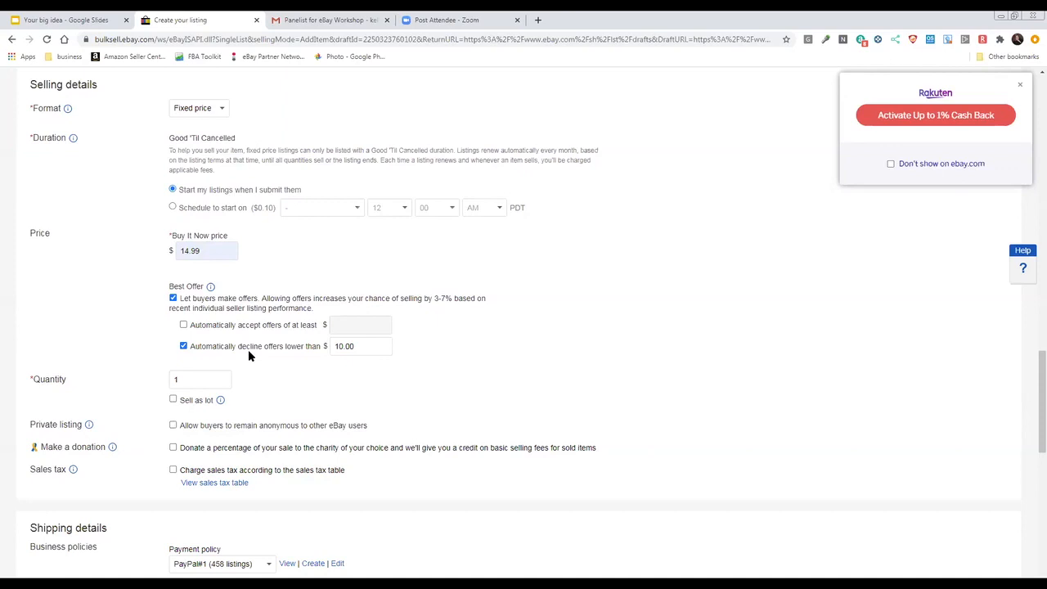
scroll(249, 352, "down", 2)
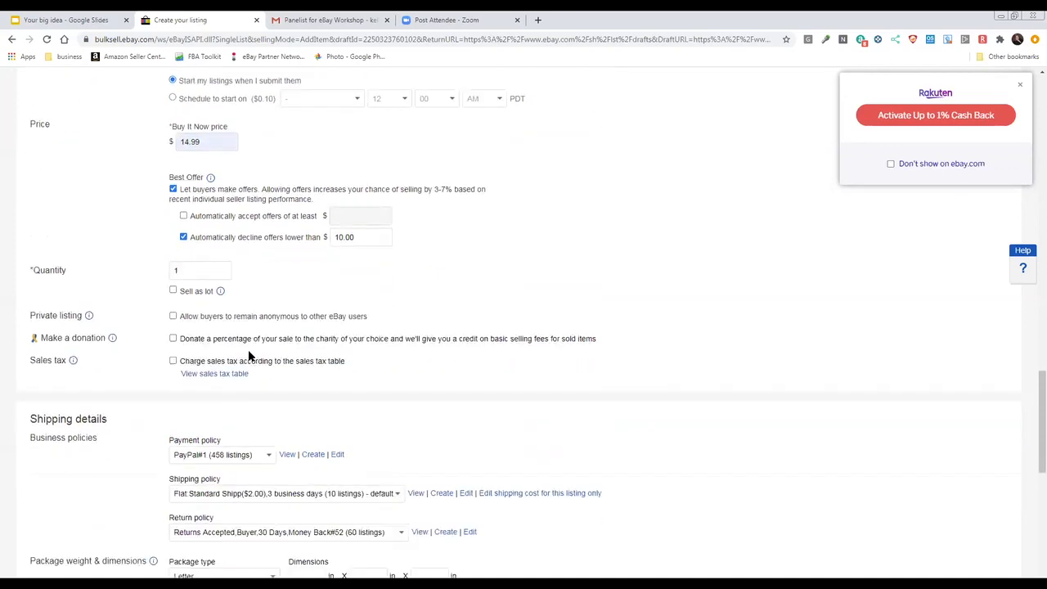
scroll(250, 356, "down", 3)
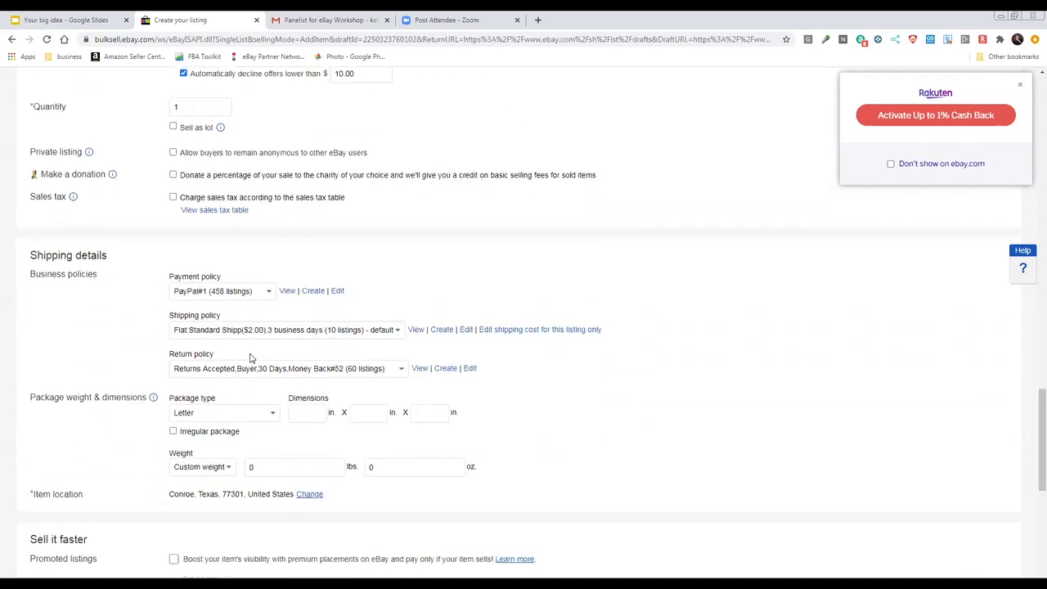
left_click(285, 331)
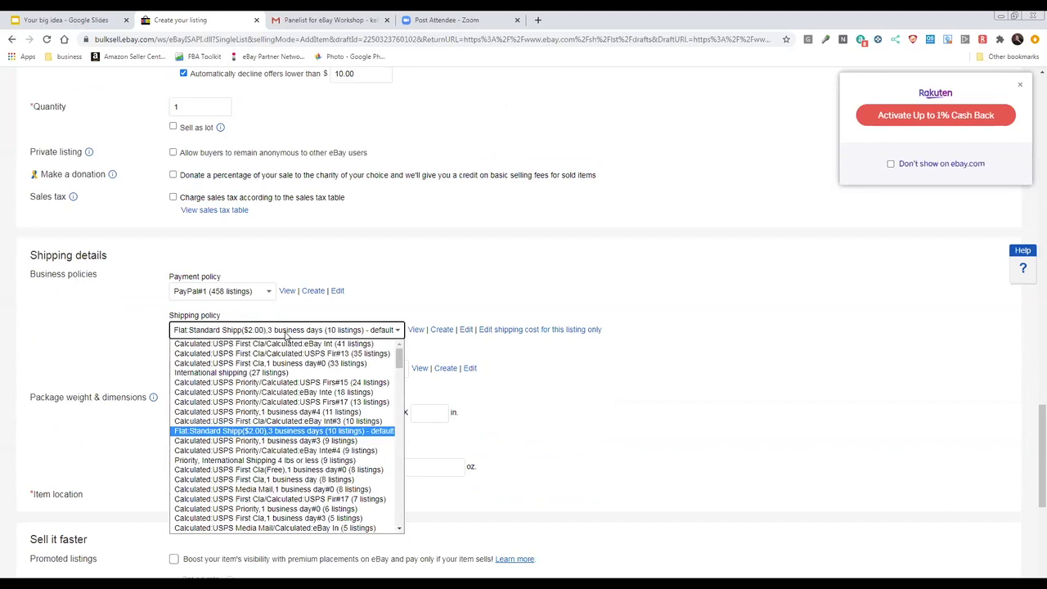
left_click(303, 383)
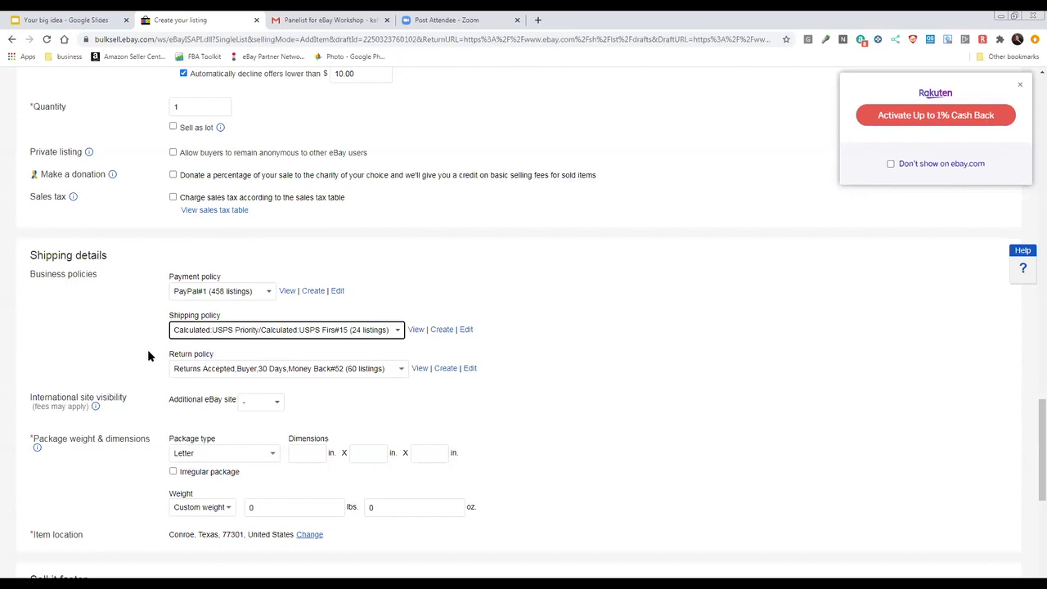
Set the package's custom weight to 1 lb 8 oz
left_click(251, 507)
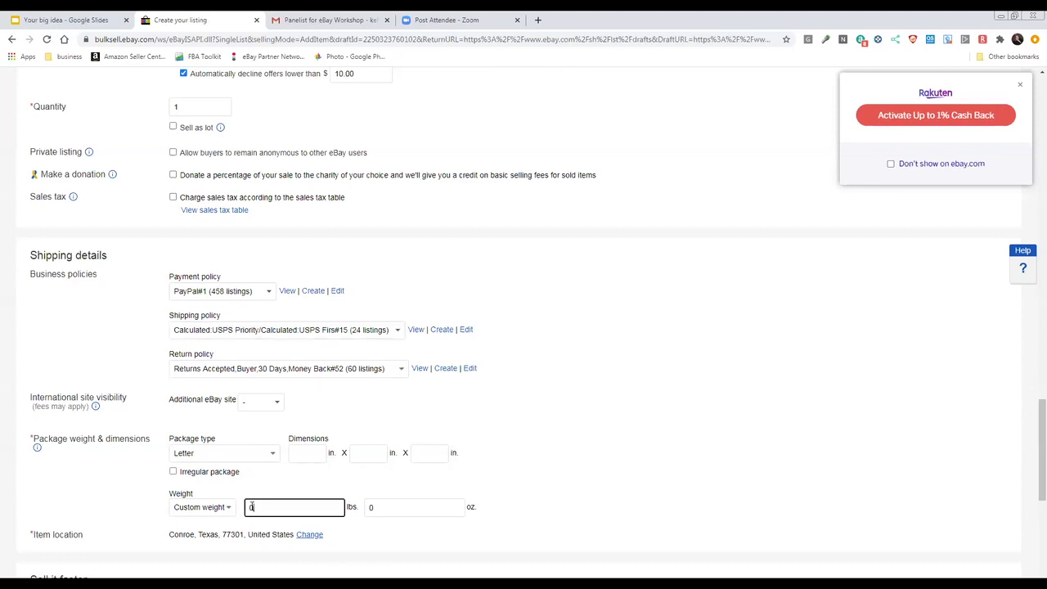
double_click(251, 508)
type("1")
double_click(380, 507)
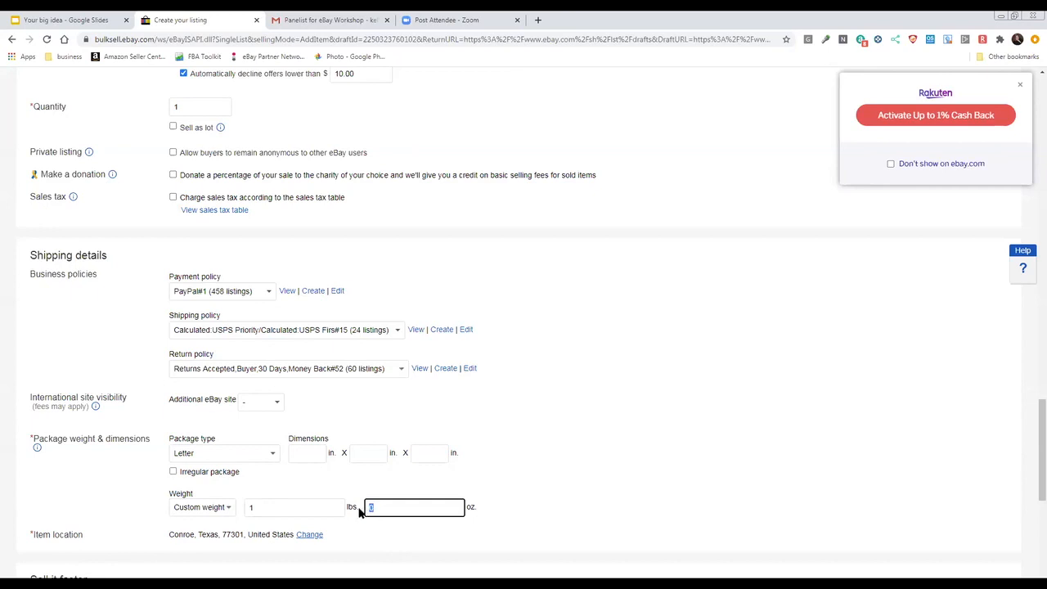
type("8")
left_click(342, 486)
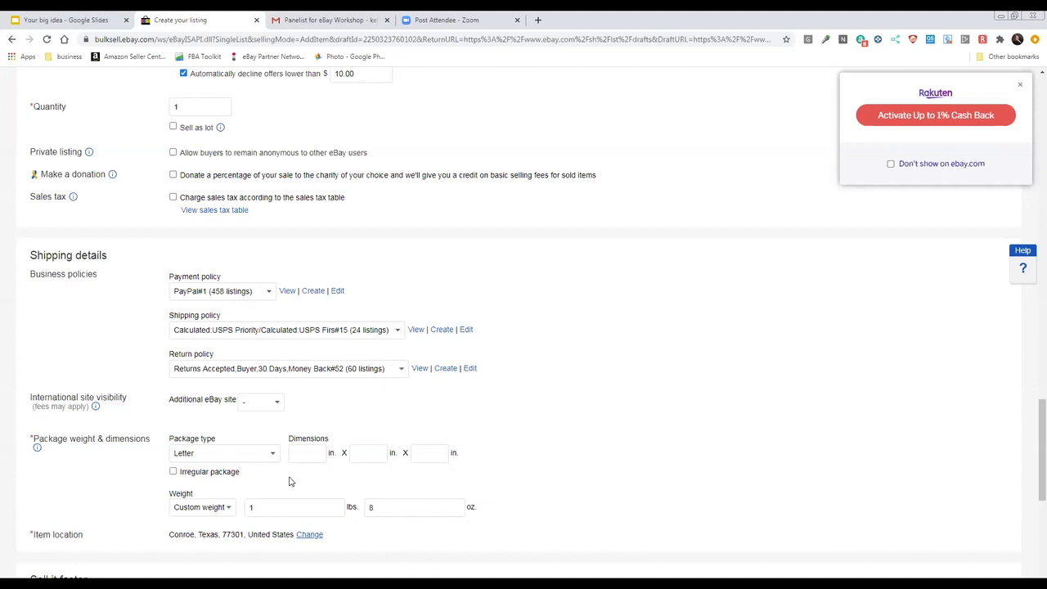
Set the package type to Package (or thick envelope) with dimensions of 15 x 10 x 4 inches
left_click(264, 460)
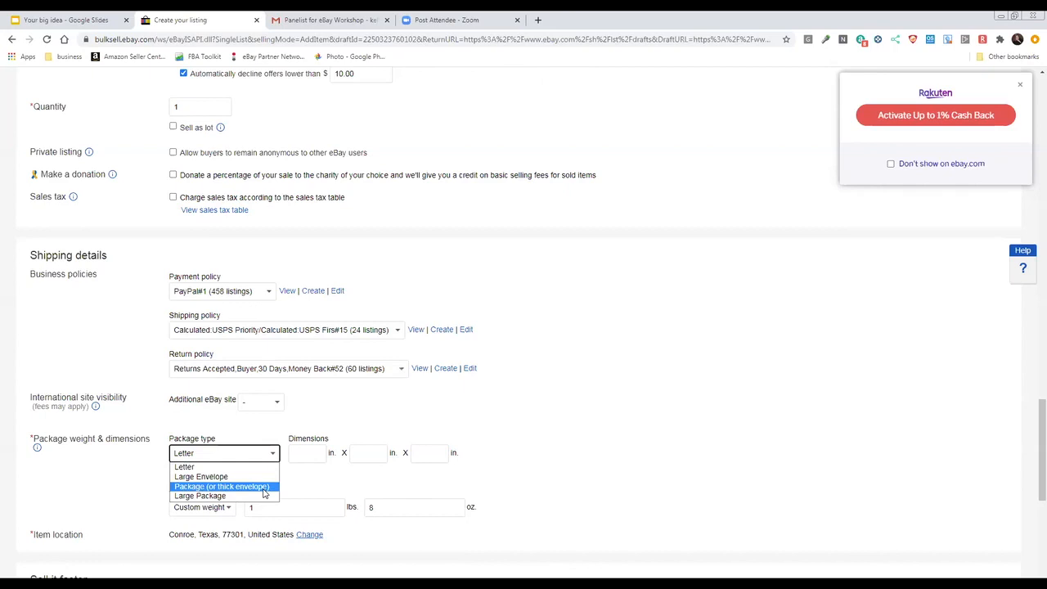
left_click(263, 488)
left_click(299, 455)
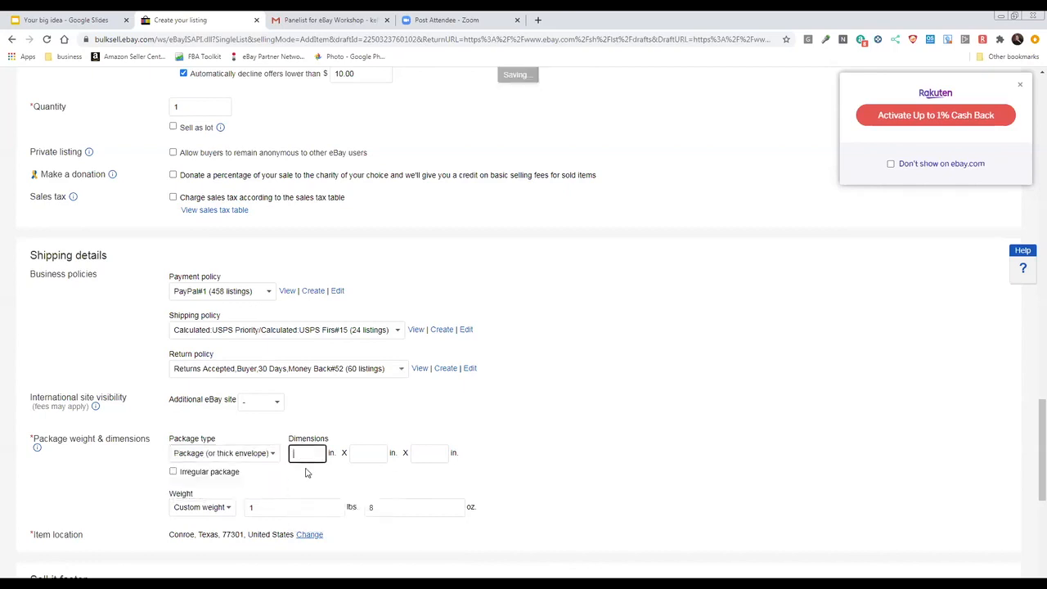
type("15")
left_click(361, 455)
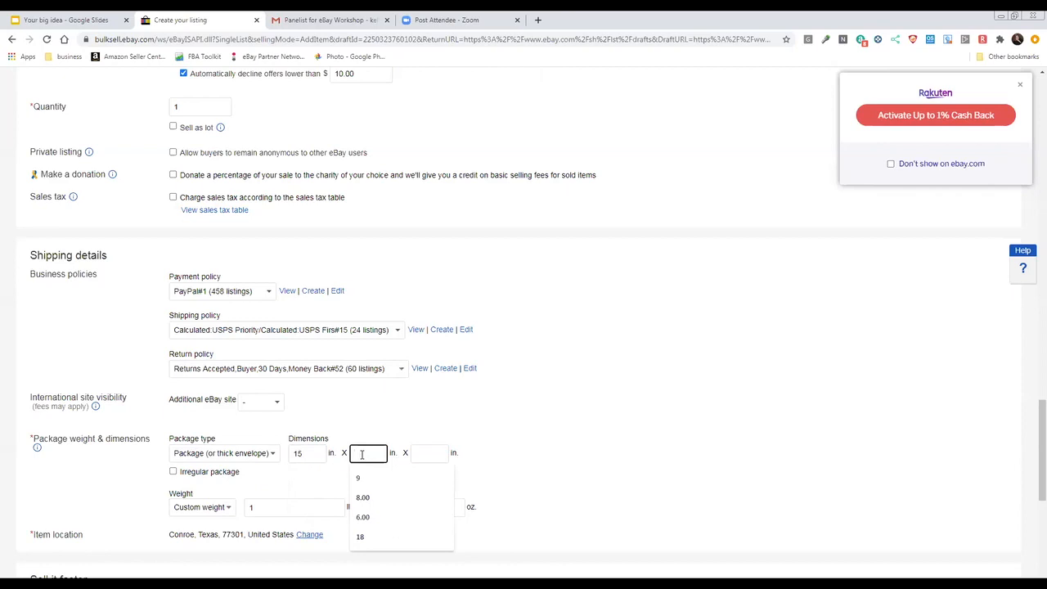
type("10")
left_click(427, 453)
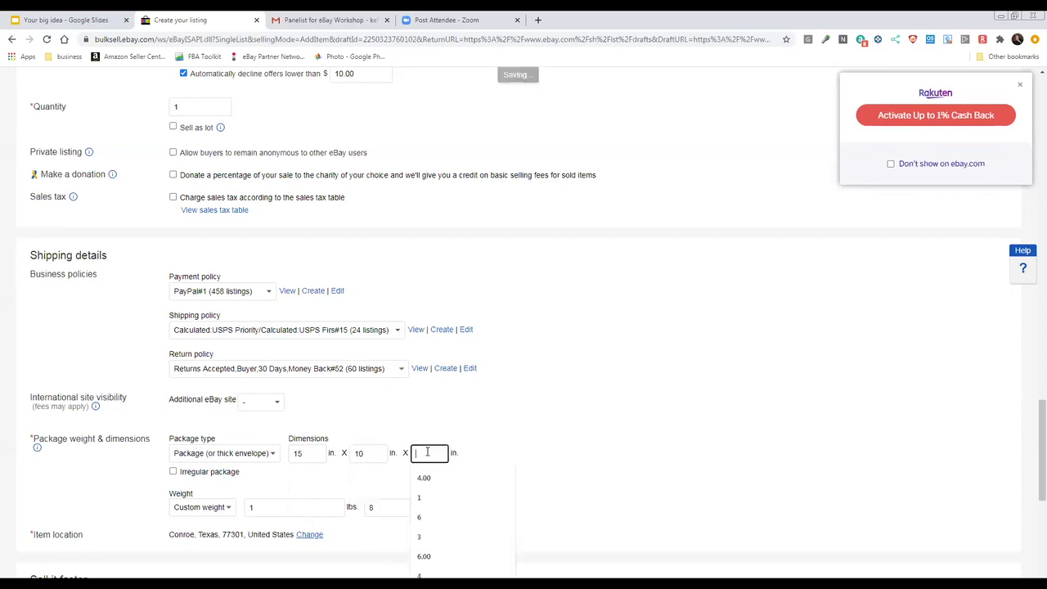
type("4")
left_click(509, 445)
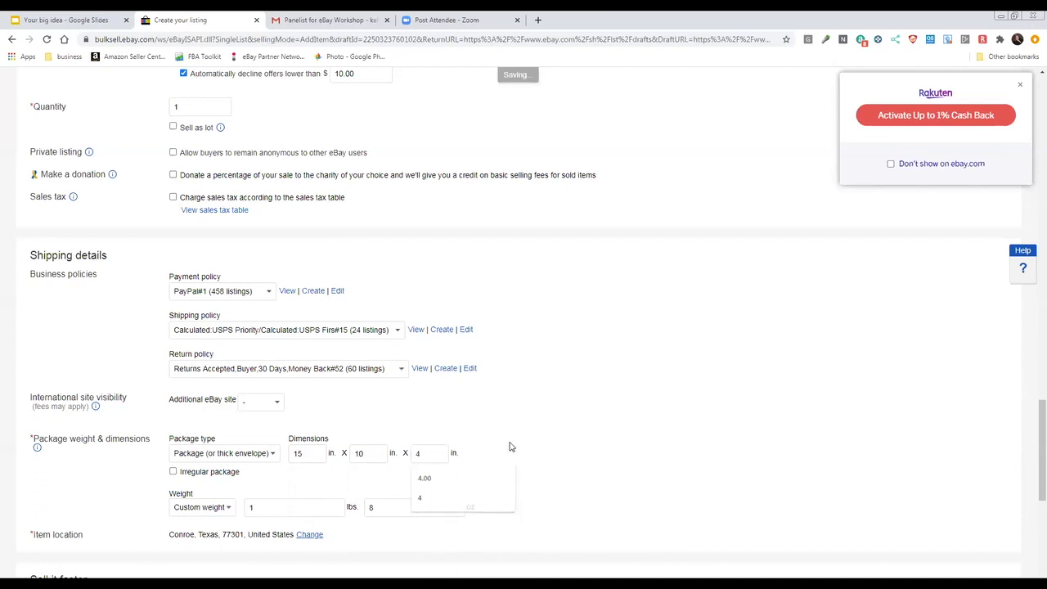
Enable the Promoted listings boost for the item and set its ad rate to 2%
scroll(509, 446, "down", 1)
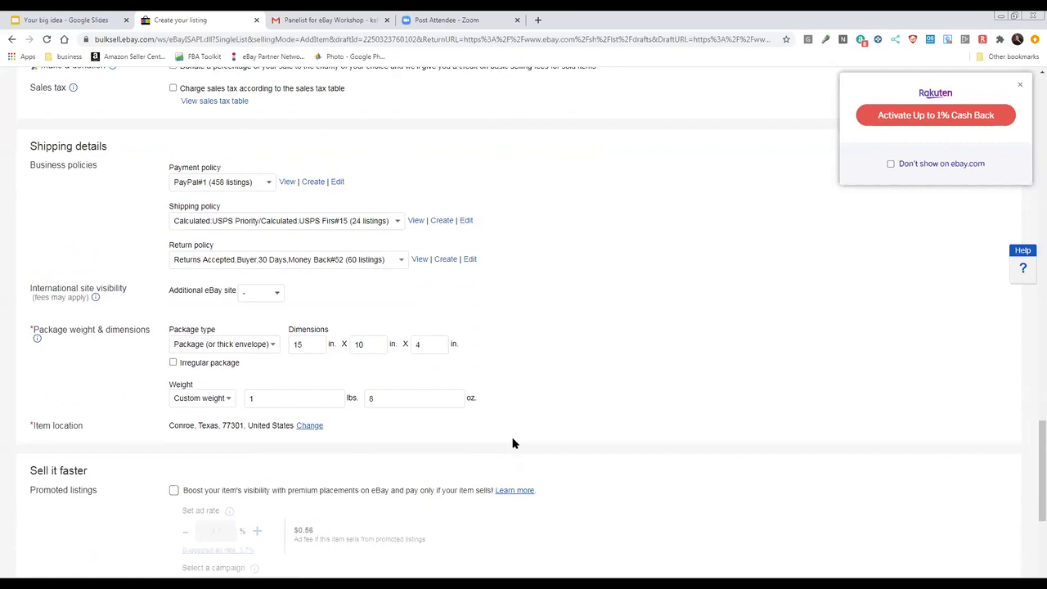
scroll(512, 442, "down", 4)
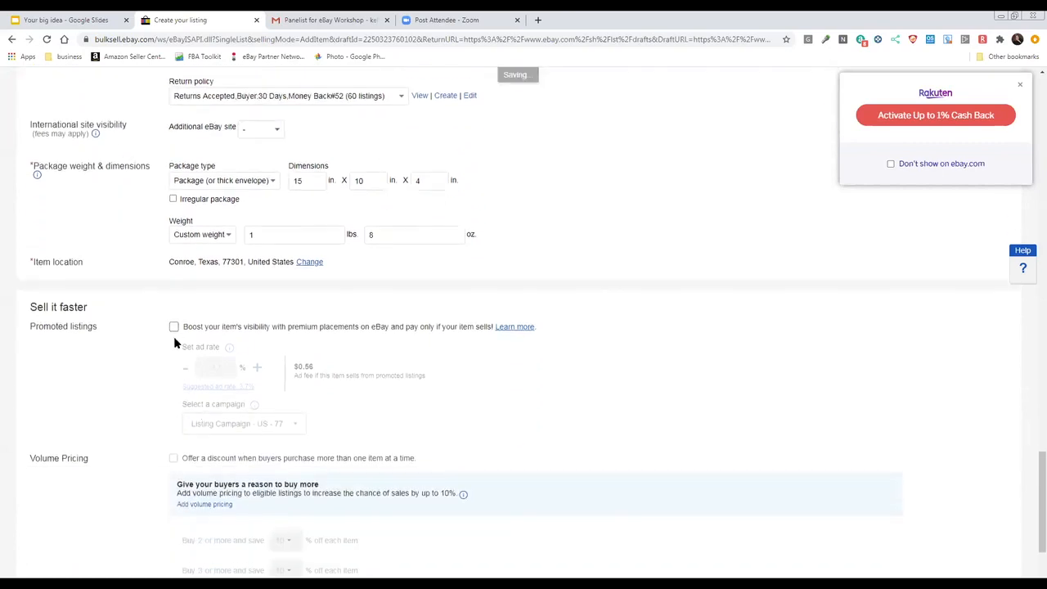
left_click(173, 327)
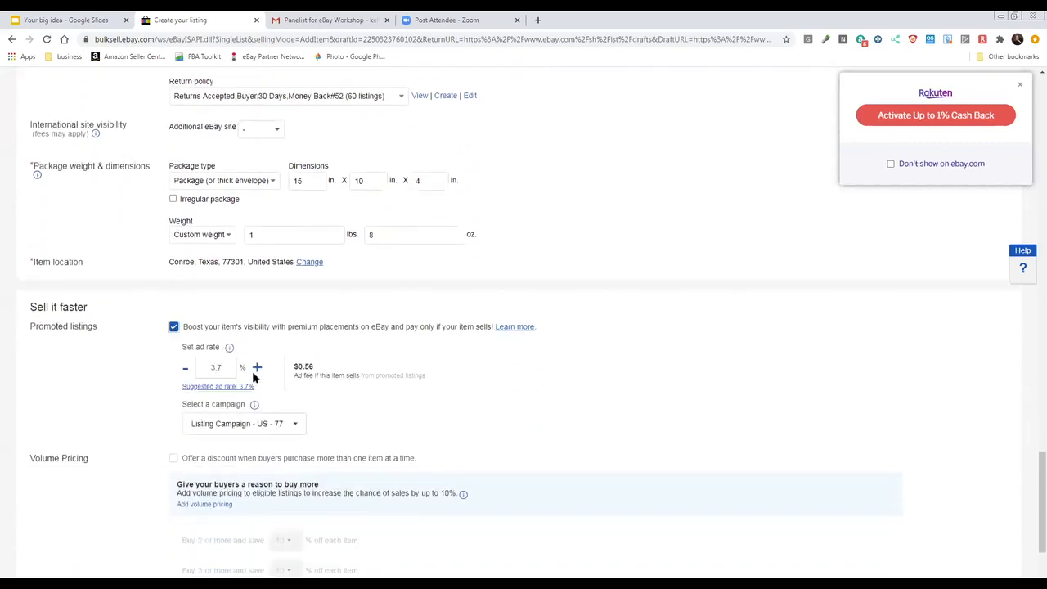
left_click_drag(224, 368, 201, 367)
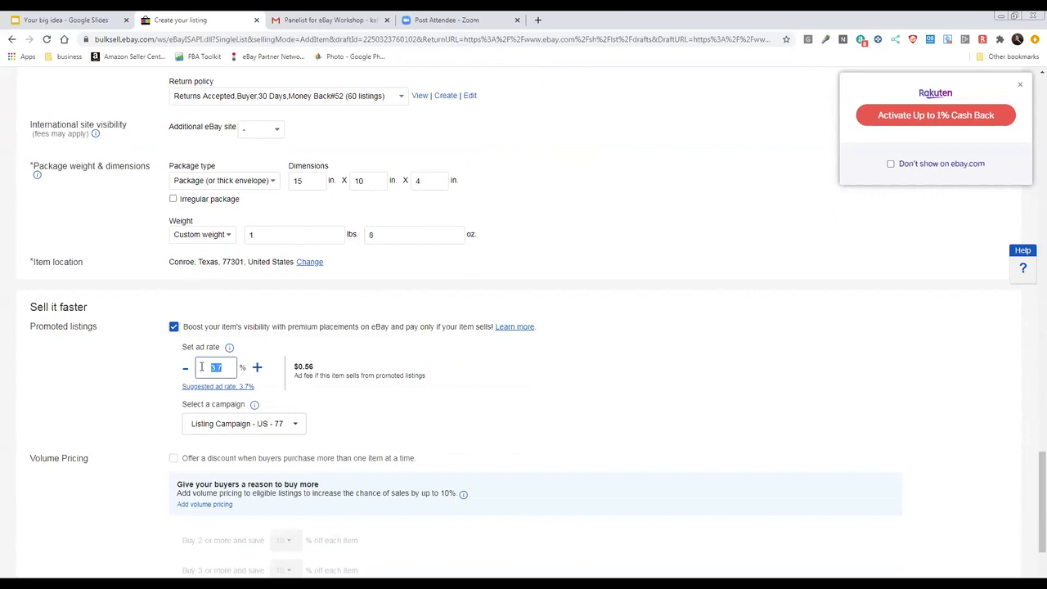
type("2")
left_click(356, 409)
scroll(91, 405, "down", 2)
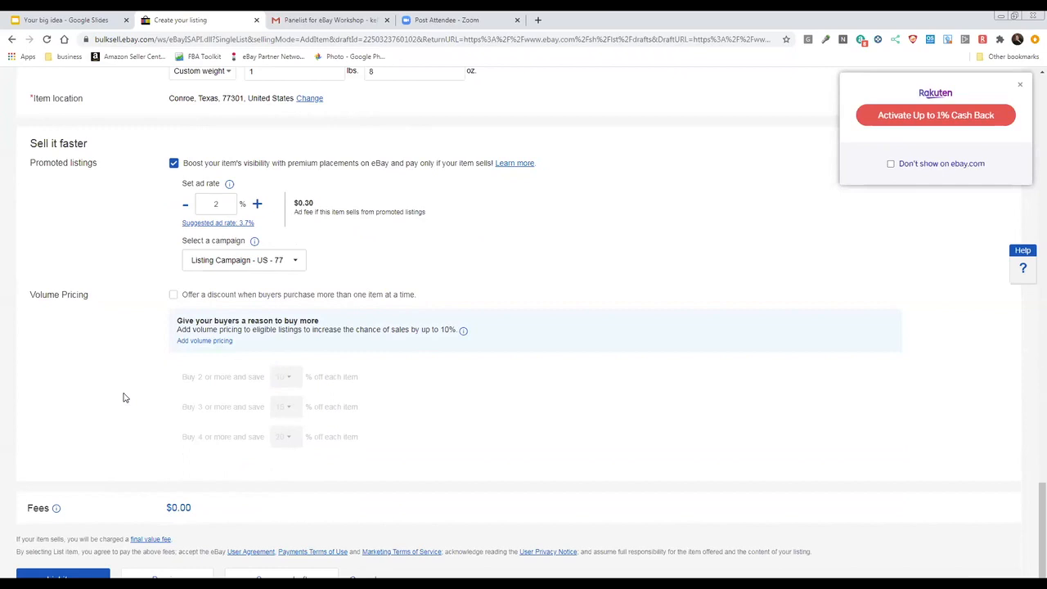
scroll(124, 398, "down", 1)
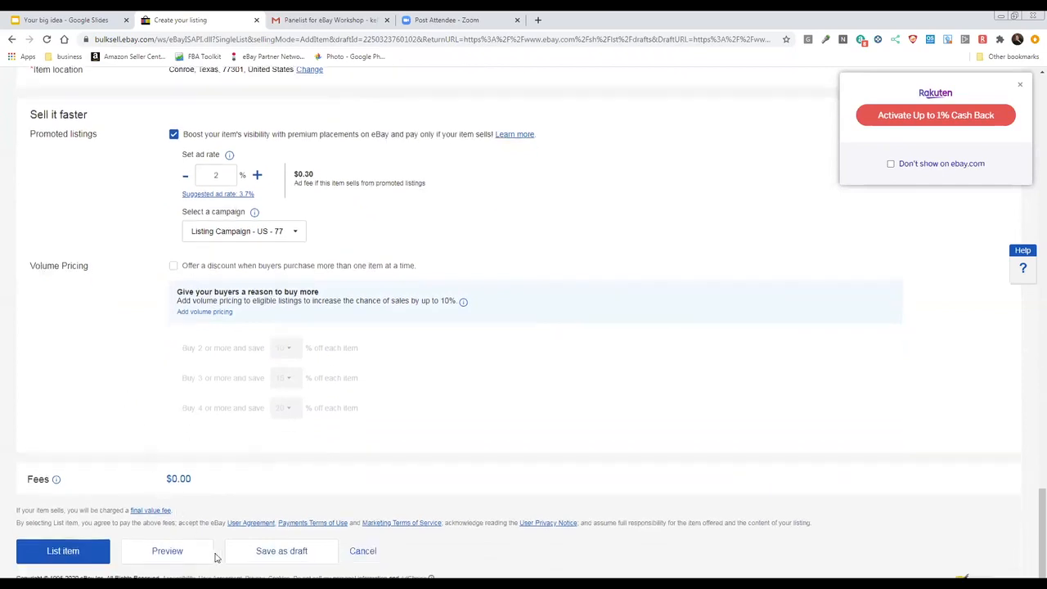
Publish the ornaments listing, open its live item page to review the photos, price and shipping details, and close that page
left_click(91, 557)
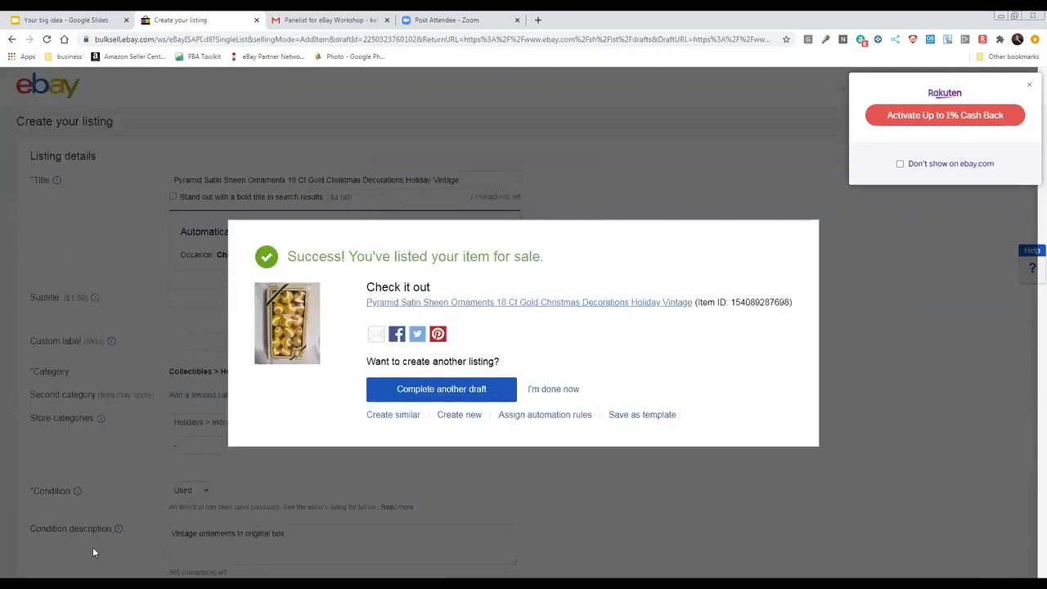
left_click(535, 304)
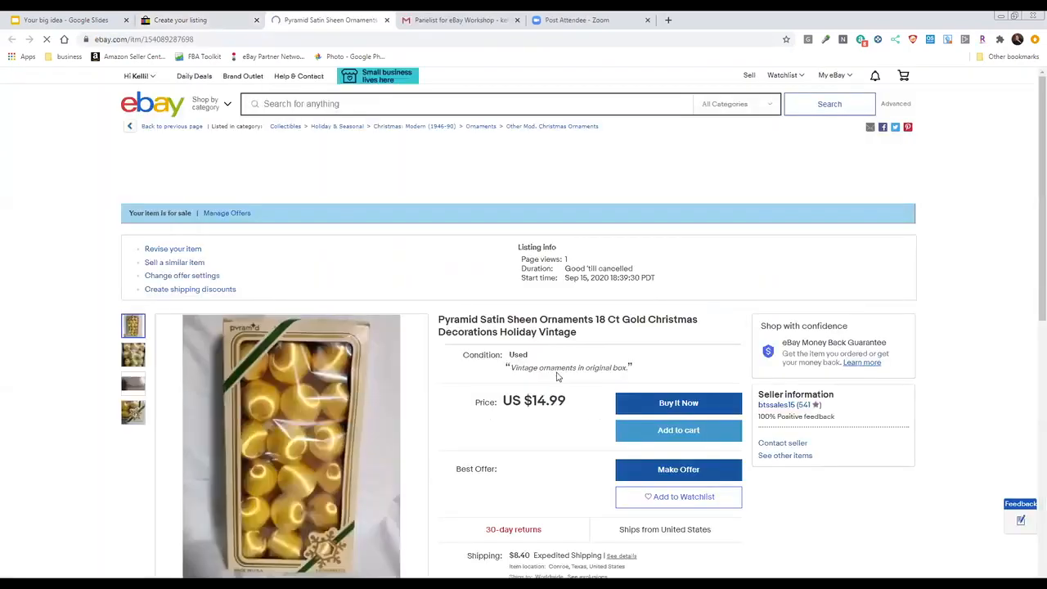
scroll(557, 376, "down", 1)
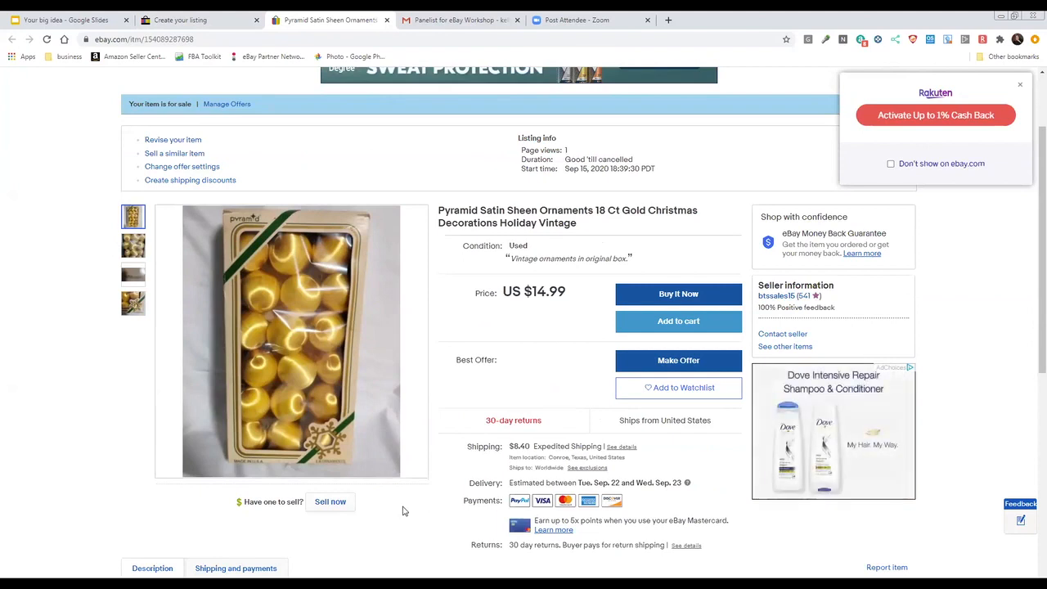
scroll(403, 511, "down", 1)
scroll(402, 510, "down", 2)
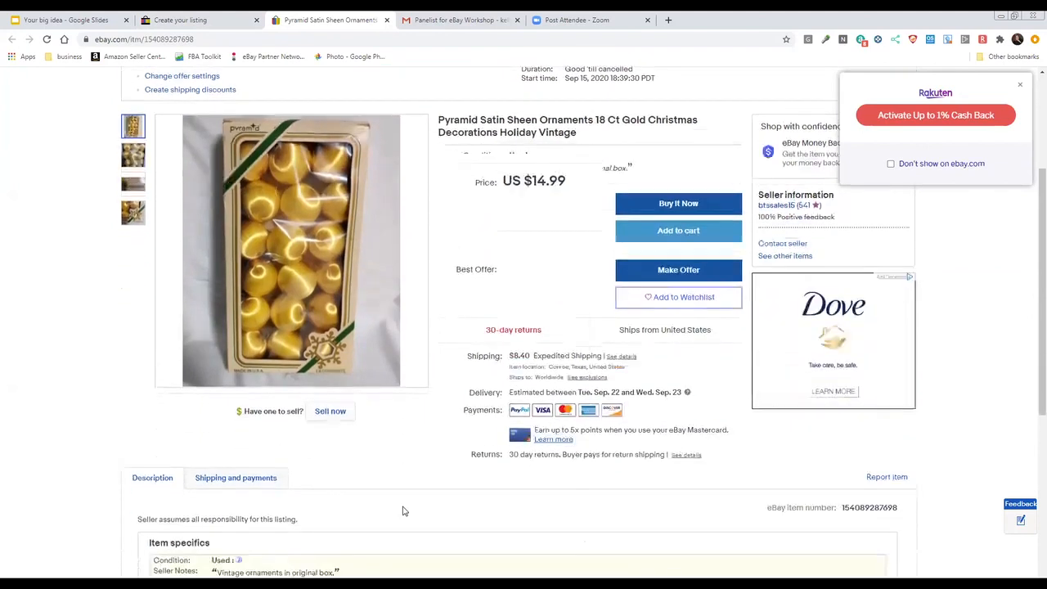
scroll(402, 501, "up", 5)
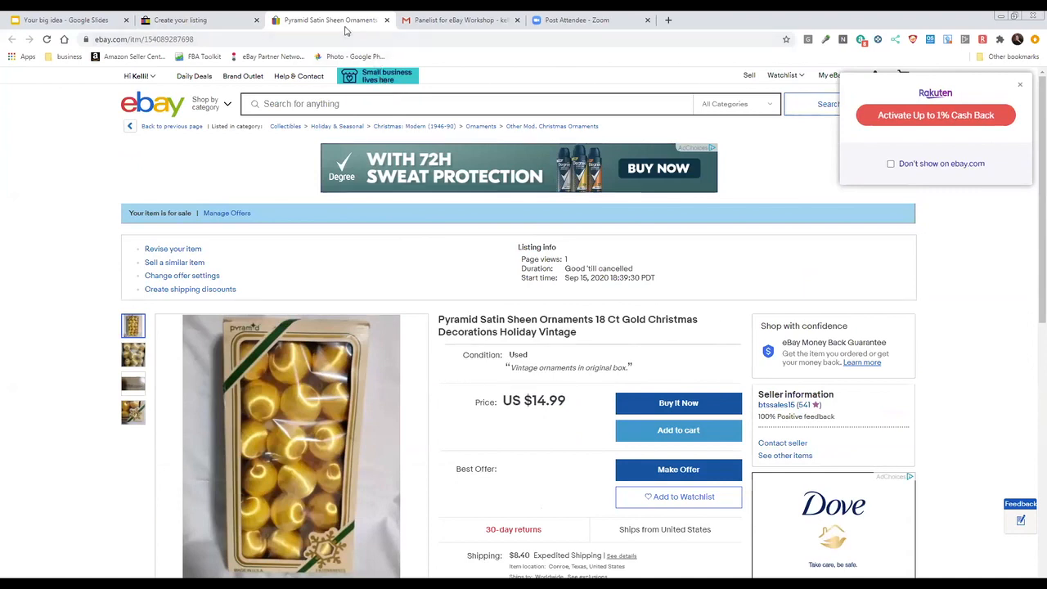
left_click(386, 20)
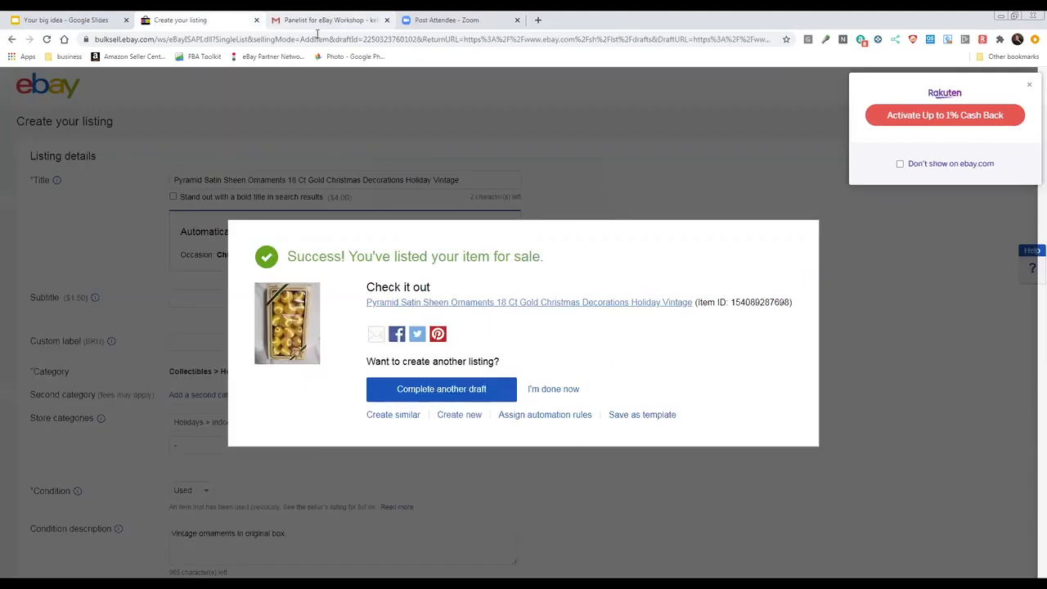
Switch to the Your big idea presentation in Google Slides and view the Tips for Listing slide
left_click(395, 28)
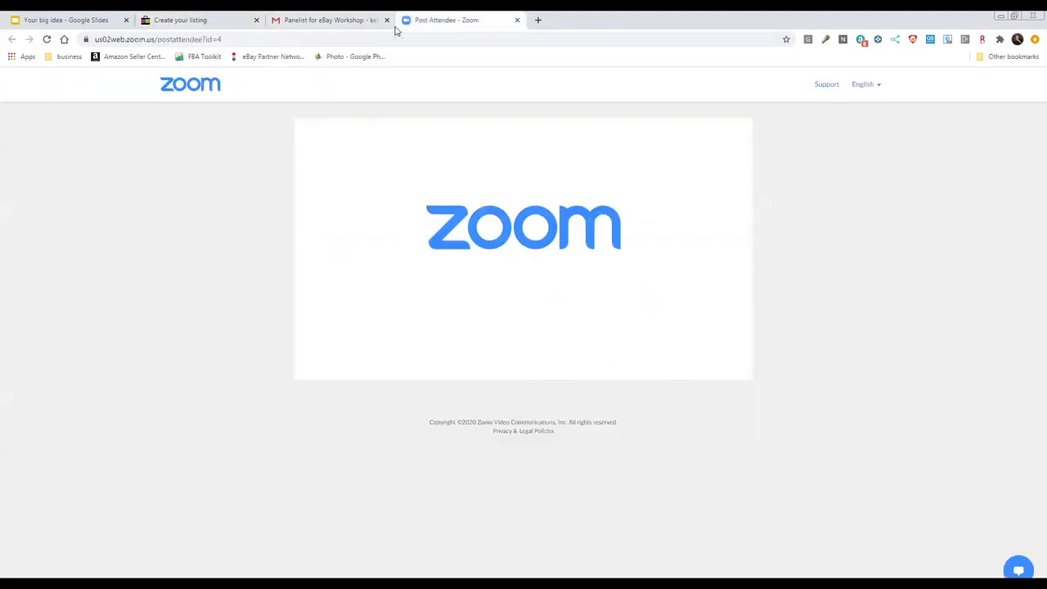
left_click(217, 20)
left_click(53, 20)
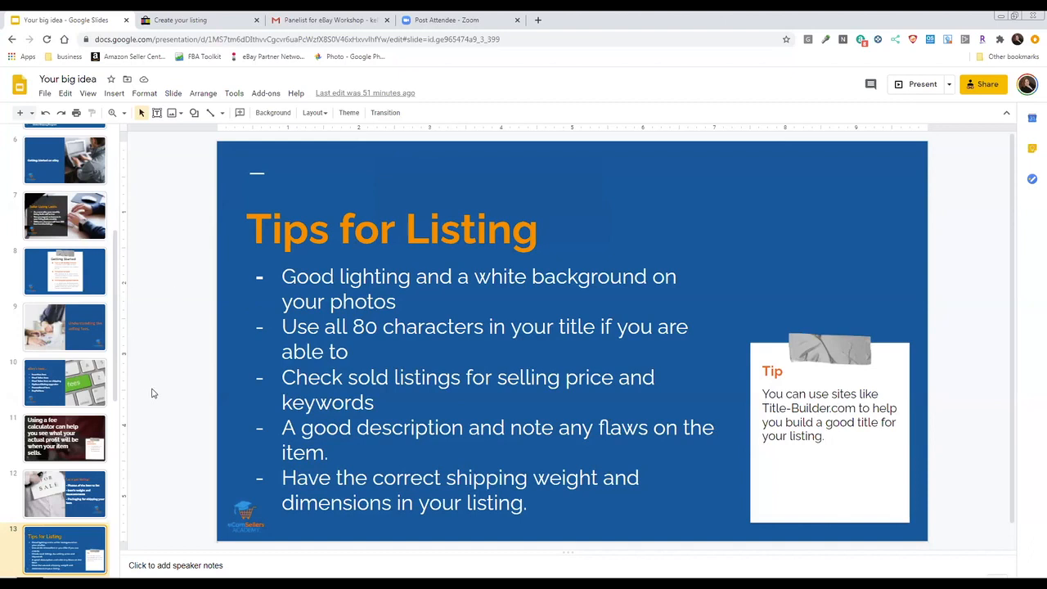
scroll(147, 383, "down", 3)
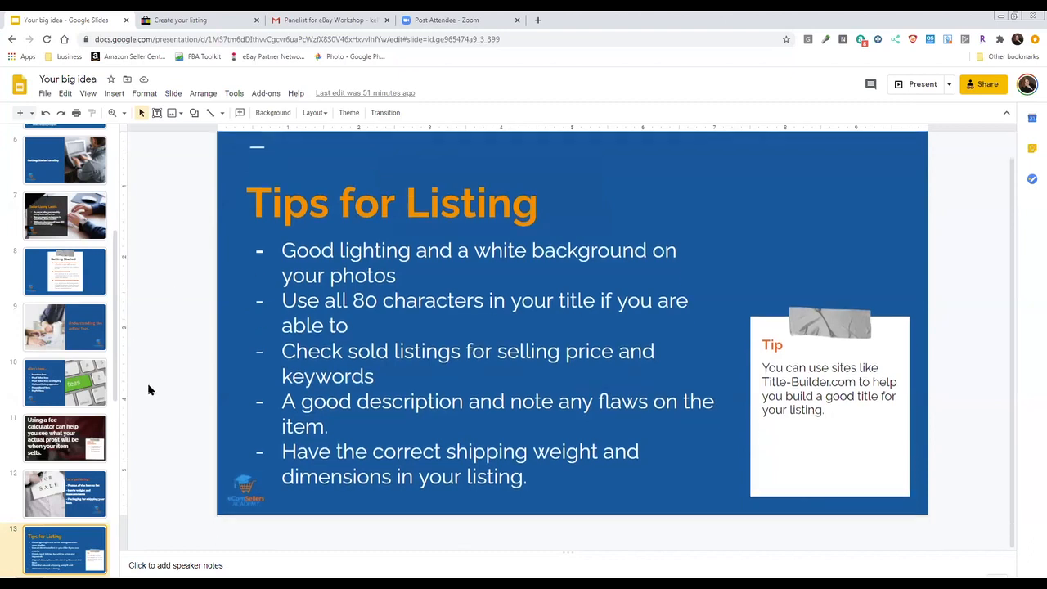